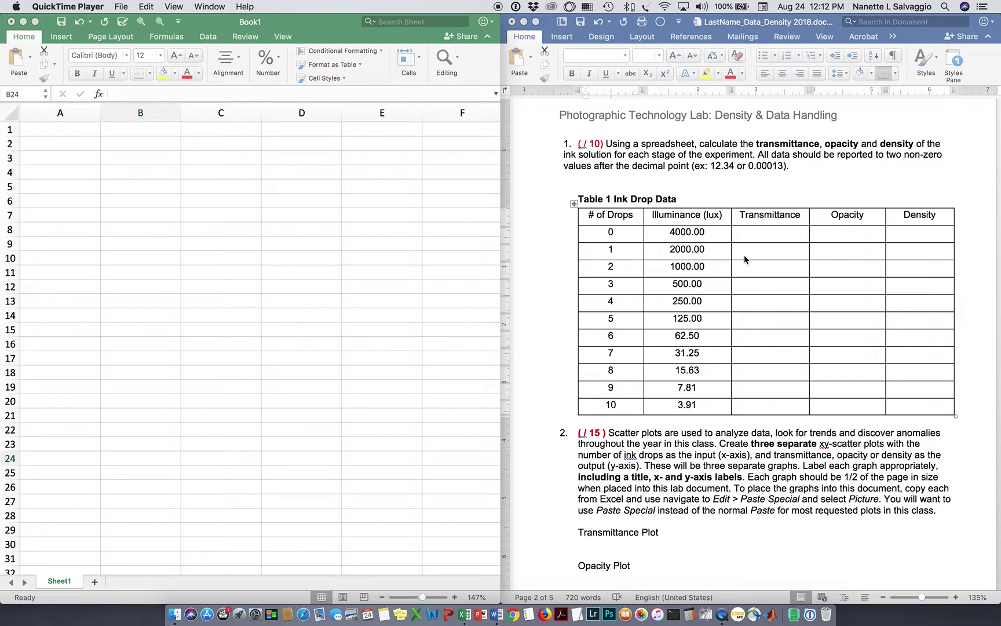
Copy Word's Table 1 Ink Drop Data and paste it into the Excel sheet at A1
{"action": "left_click", "coordinate": [574, 205]}
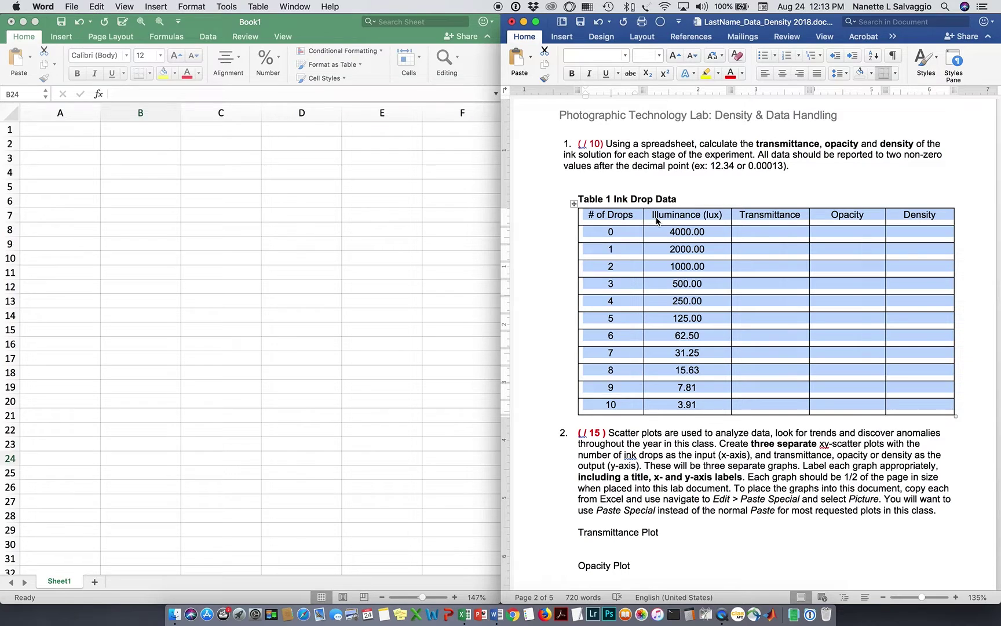
{"action": "left_click", "coordinate": [65, 134]}
{"action": "left_click", "coordinate": [65, 134]}
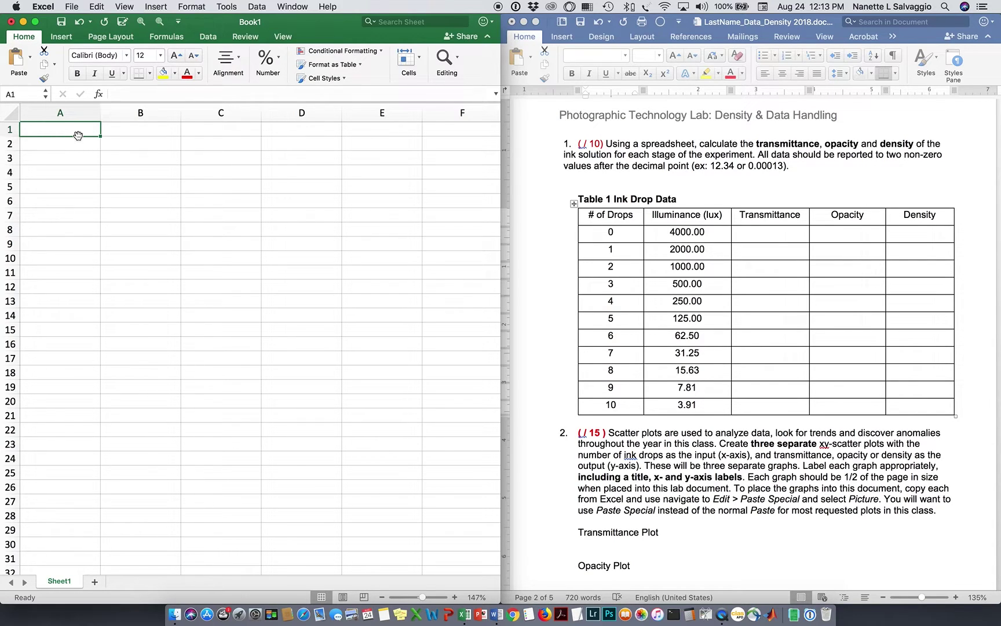
{"action": "key", "text": "super+v"}
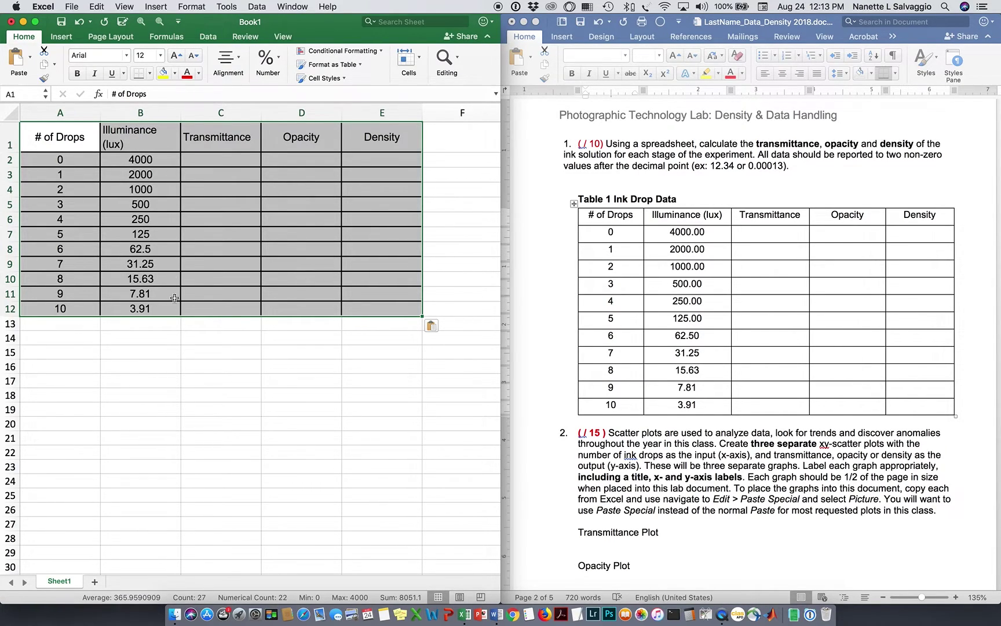
{"action": "left_click", "coordinate": [153, 371]}
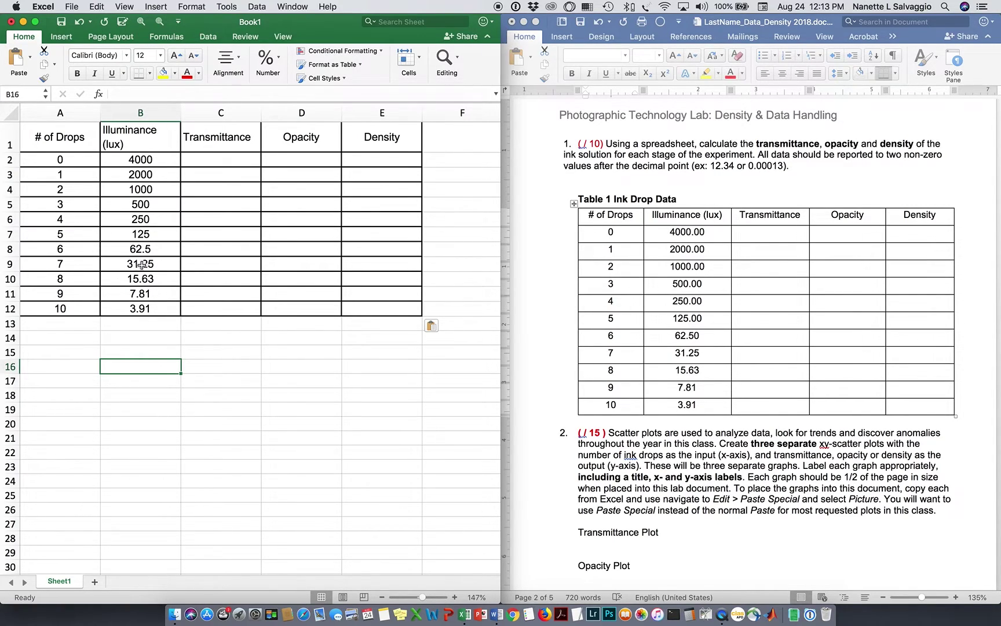
Enter the reference illuminance 7000 in cell B16
{"action": "left_click", "coordinate": [140, 368]}
{"action": "type", "text": "7000"}
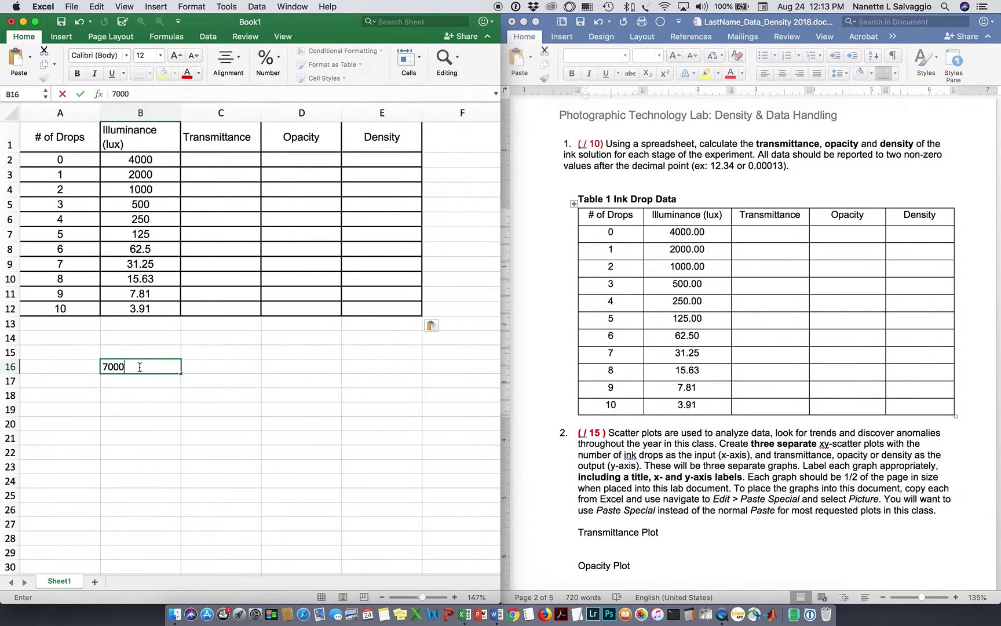
{"action": "left_click", "coordinate": [142, 383]}
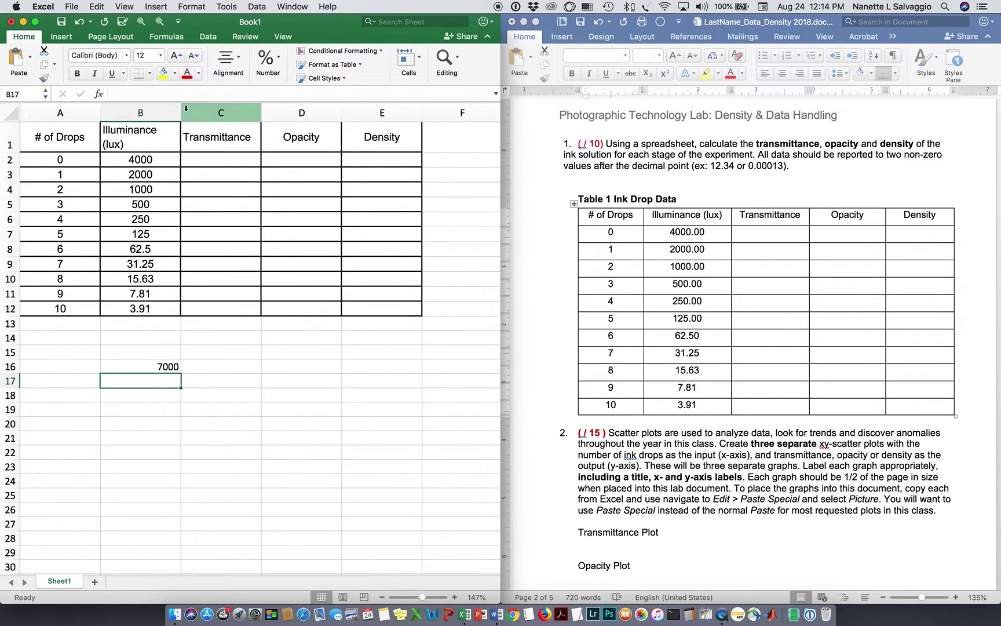
Enter =4000/7000 in C2 for the first transmittance, 0.571428571
{"action": "left_click", "coordinate": [209, 159]}
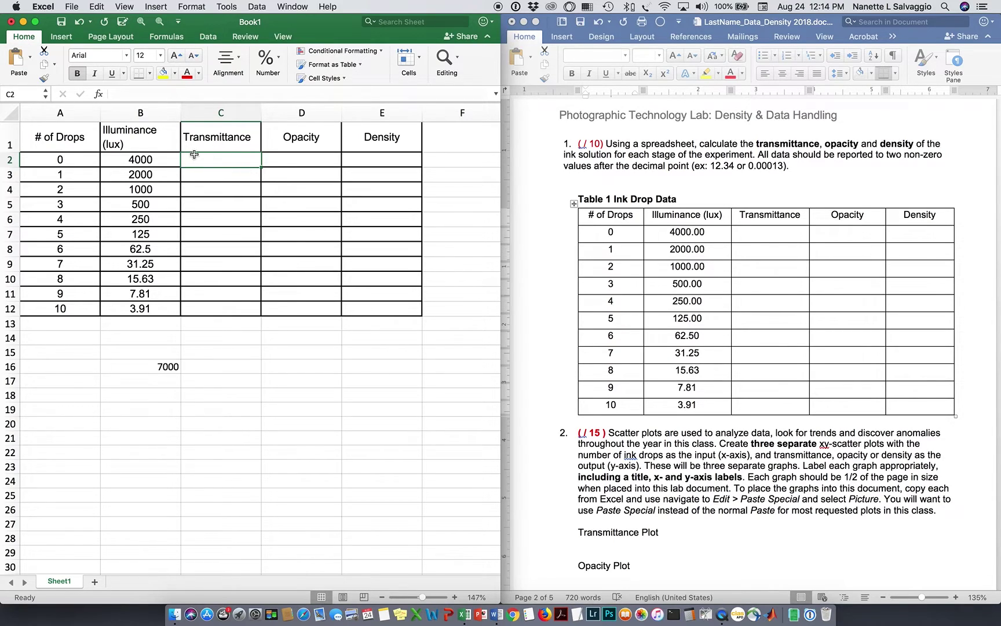
{"action": "left_click", "coordinate": [155, 95]}
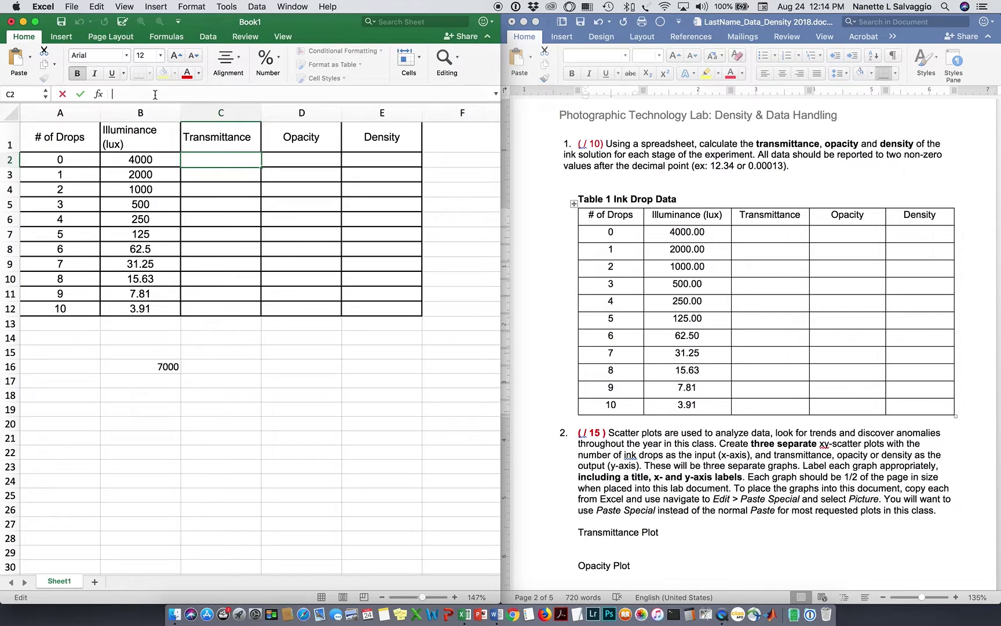
{"action": "type", "text": "="}
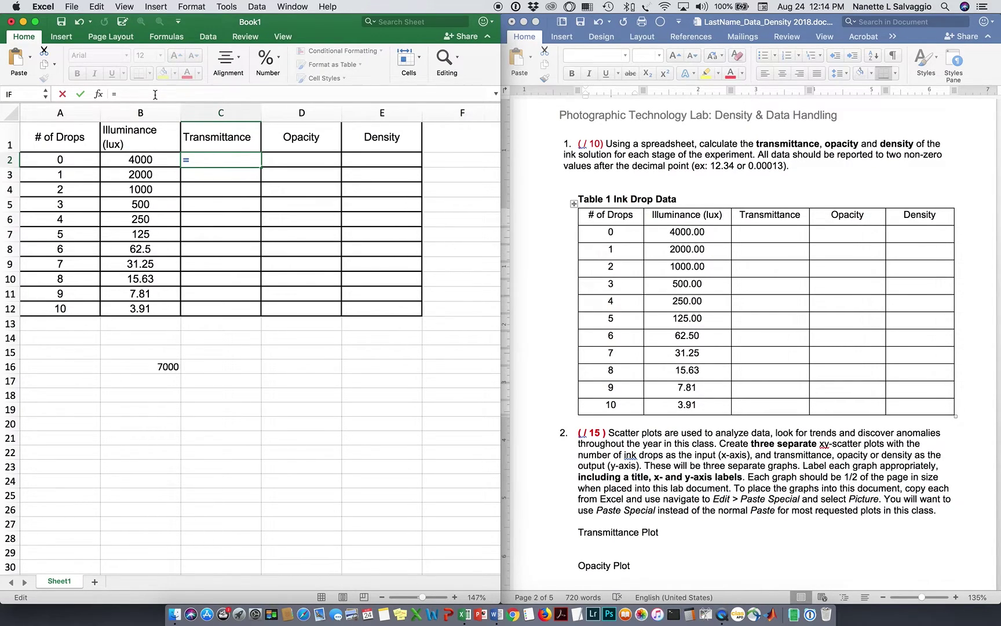
{"action": "type", "text": "4000/7000"}
{"action": "key", "text": "Return"}
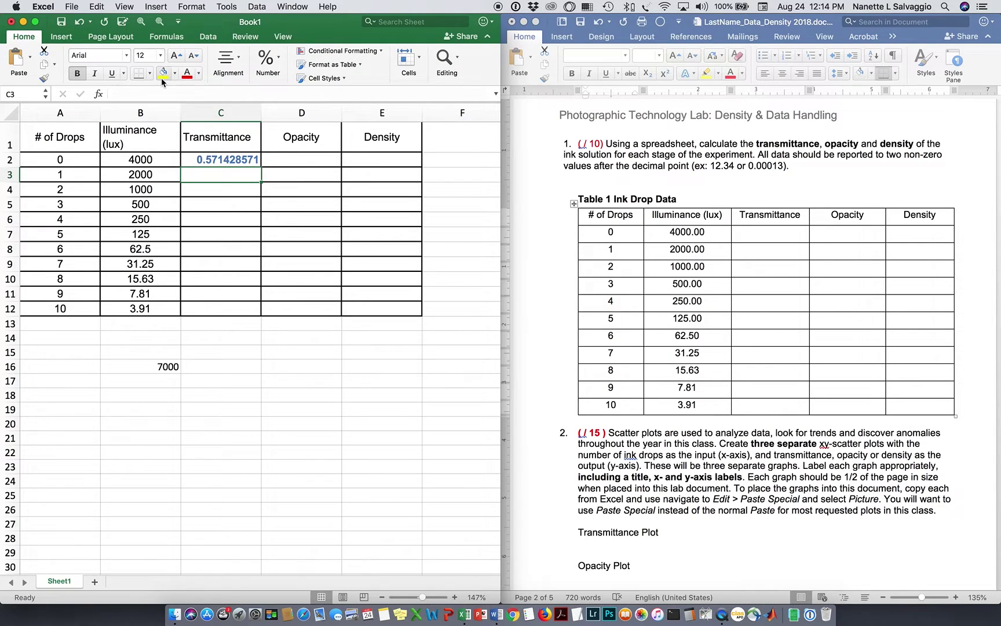
Maximize Excel, round C2 to two decimals, then delete C2's =4000/7000 formula
{"action": "left_click", "coordinate": [36, 23]}
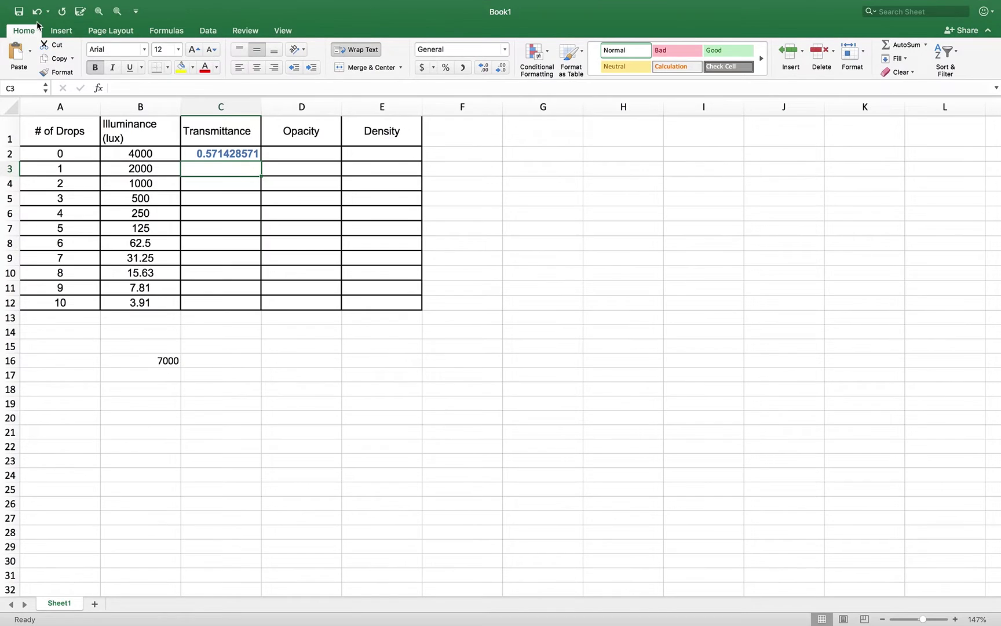
{"action": "left_click", "coordinate": [217, 154]}
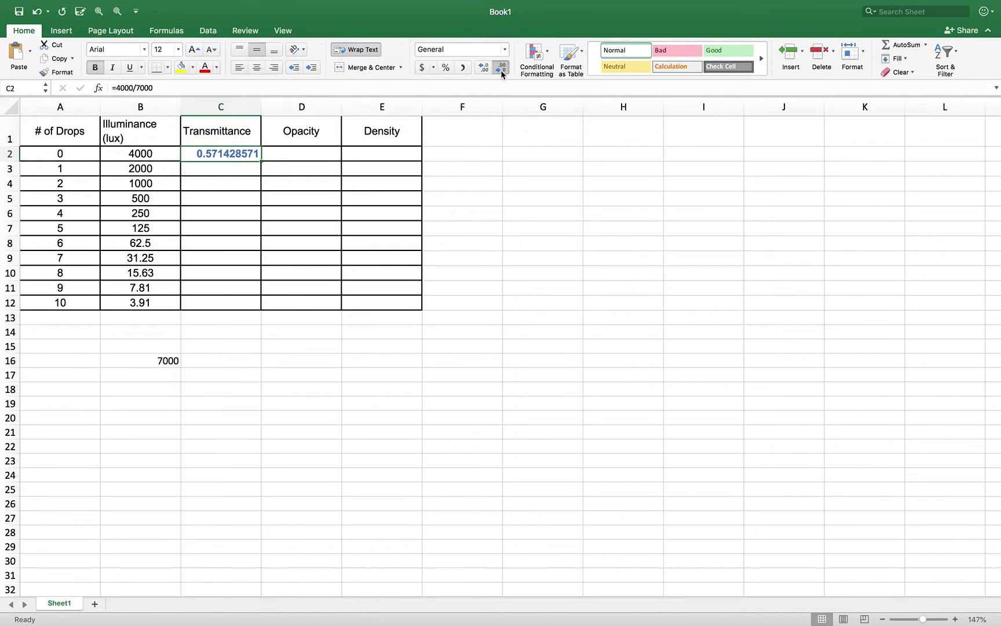
{"action": "left_click", "coordinate": [501, 70]}
{"action": "left_click", "coordinate": [500, 70]}
{"action": "left_click", "coordinate": [501, 69]}
{"action": "left_click", "coordinate": [501, 69]}
{"action": "left_click", "coordinate": [501, 70]}
{"action": "left_click", "coordinate": [501, 70]}
{"action": "left_click", "coordinate": [501, 70]}
{"action": "left_click", "coordinate": [241, 154]}
{"action": "key", "text": "Delete"}
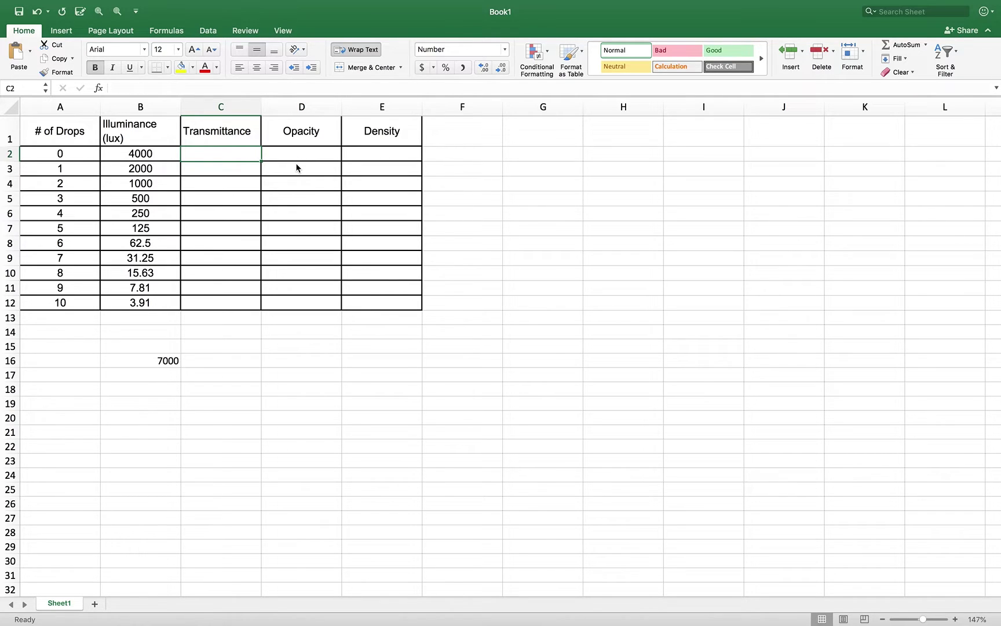
Enter =B2/7000 in C2 so it displays 0.57
{"action": "left_click", "coordinate": [123, 87]}
{"action": "type", "text": "="}
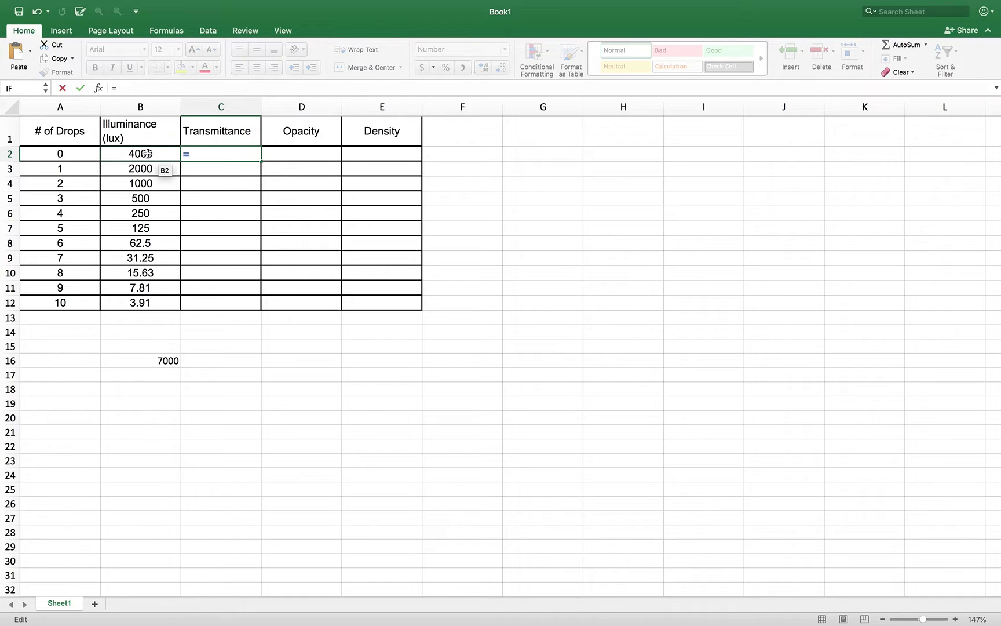
{"action": "left_click", "coordinate": [148, 153]}
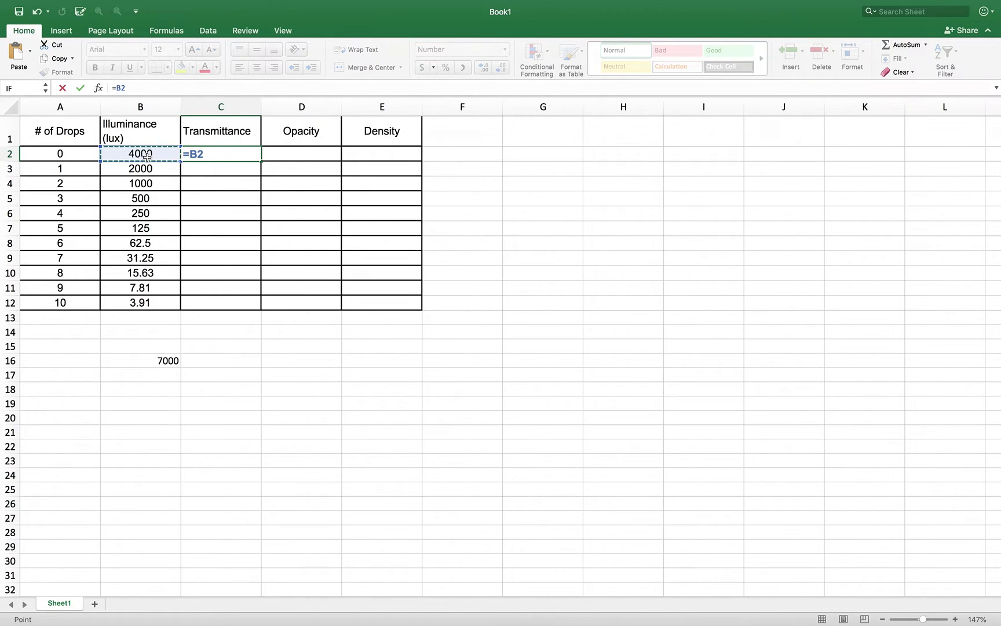
{"action": "left_click", "coordinate": [212, 157]}
{"action": "type", "text": "/7---"}
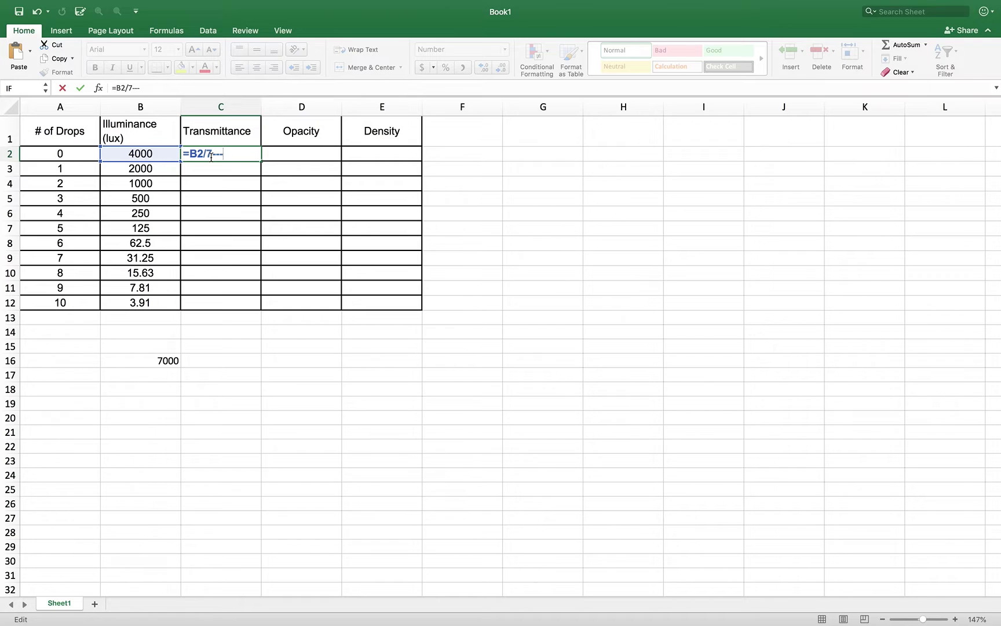
{"action": "key", "text": "BackSpace"}
{"action": "key", "text": "BackSpace"}
{"action": "key", "text": "BackSpace"}
{"action": "type", "text": "00"}
{"action": "type", "text": "0"}
{"action": "key", "text": "Return"}
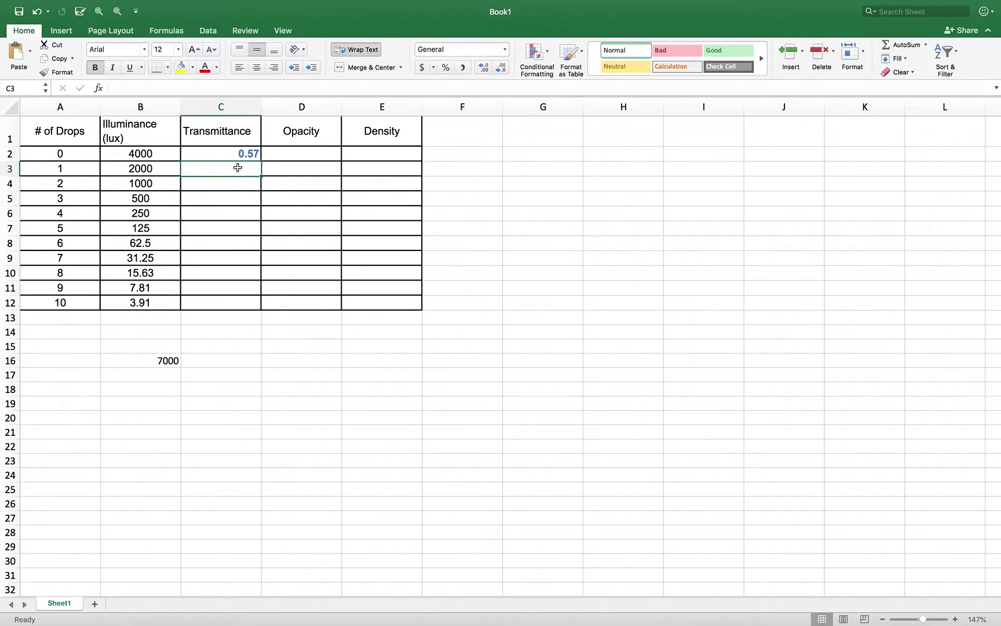
Enter =B3/7000 in C3, then undo it, leaving C3 empty
{"action": "left_click", "coordinate": [195, 170]}
{"action": "type", "text": "="}
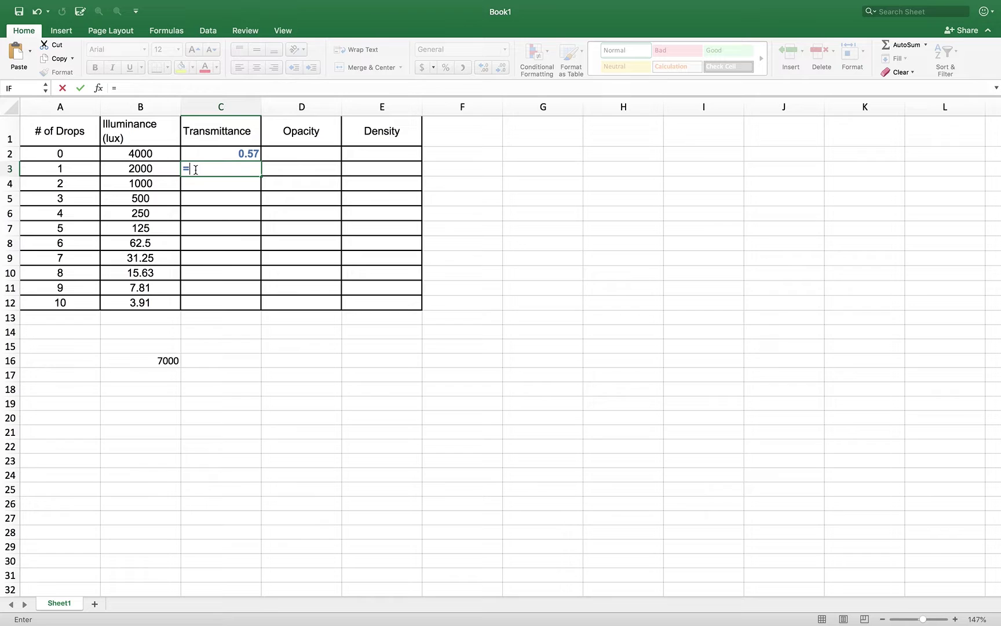
{"action": "left_click", "coordinate": [151, 169]}
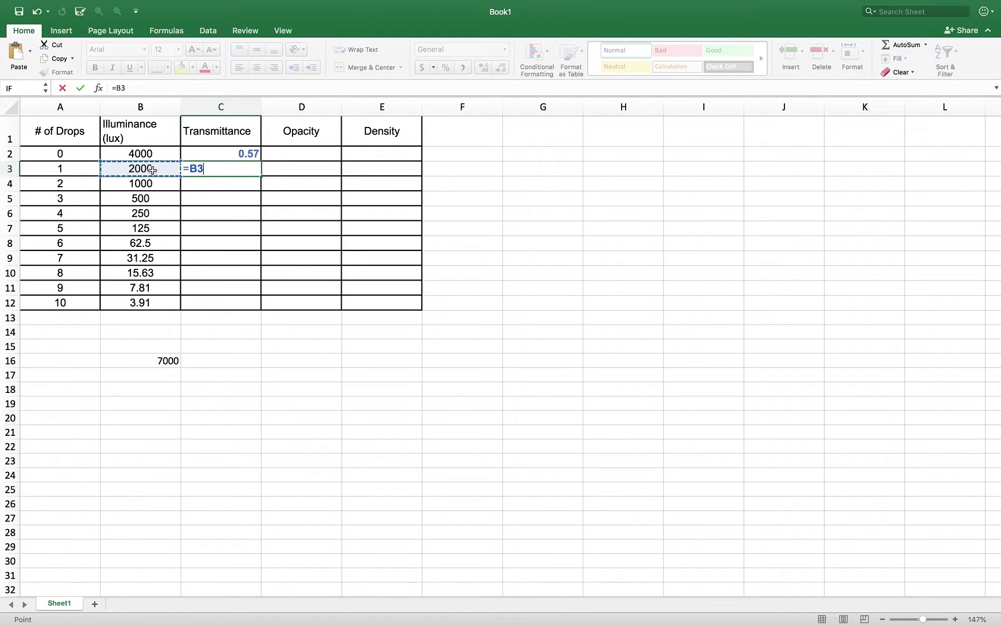
{"action": "type", "text": "/7000"}
{"action": "key", "text": "Return"}
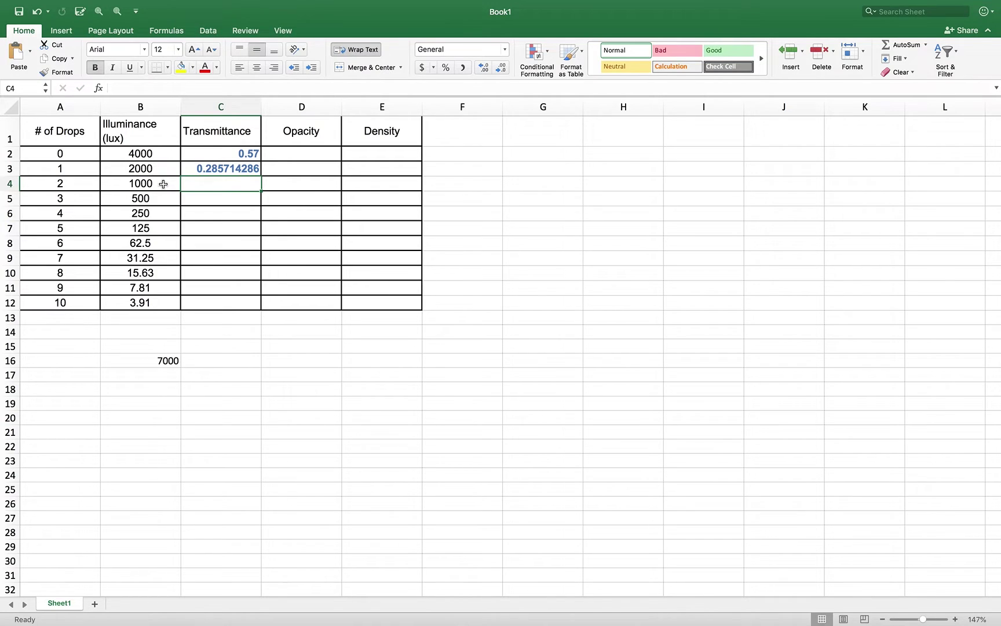
{"action": "left_click", "coordinate": [197, 169]}
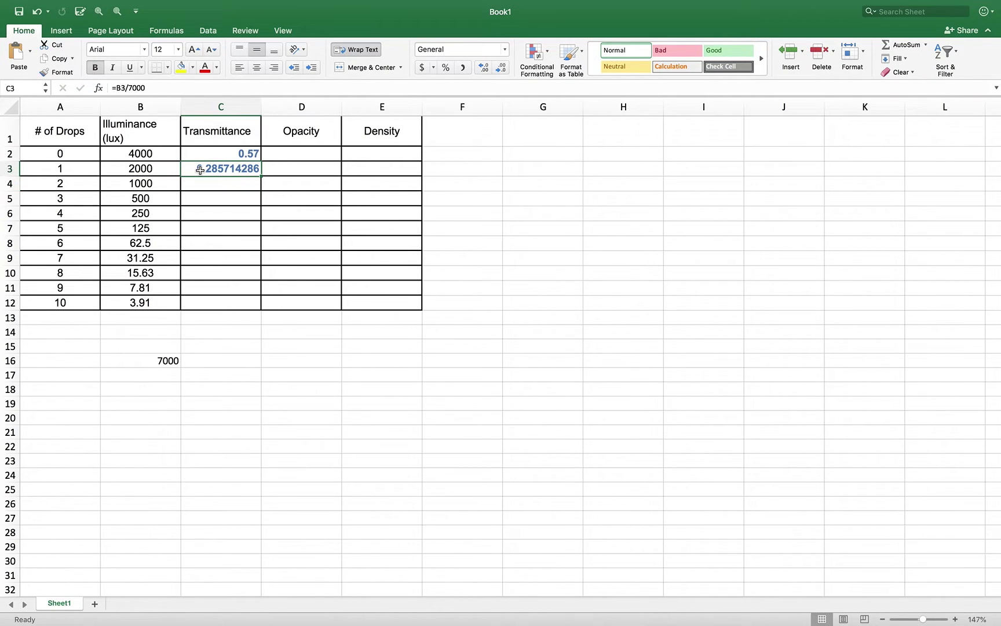
{"action": "key", "text": "super+z"}
{"action": "left_click", "coordinate": [212, 153]}
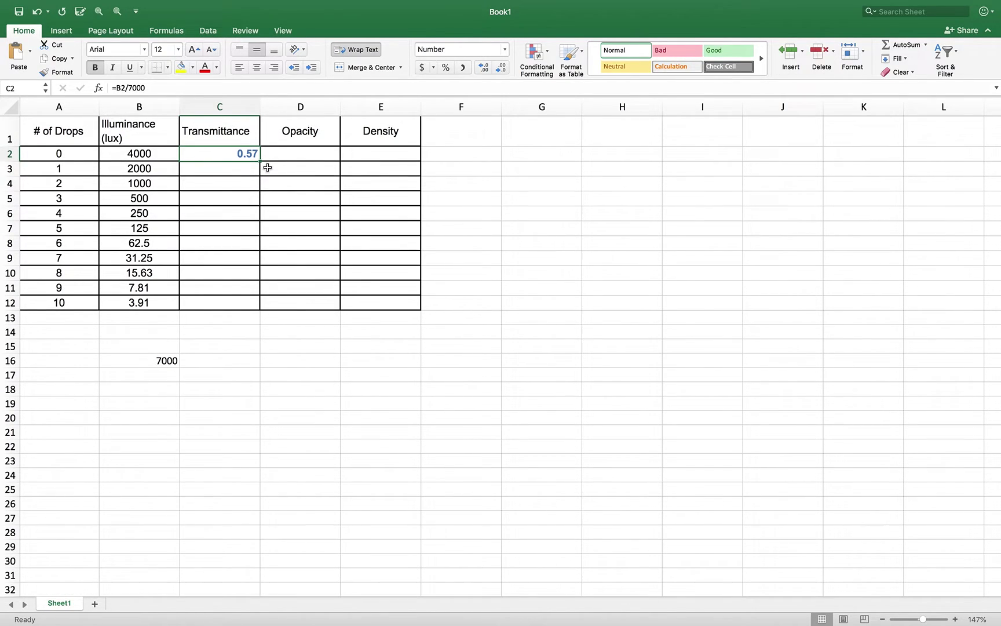
Add decimal places to transmittance values C5:C12 so C12 reads 0.00056
{"action": "scroll", "coordinate": [264, 163], "scroll_direction": "right", "scroll_amount": 1}
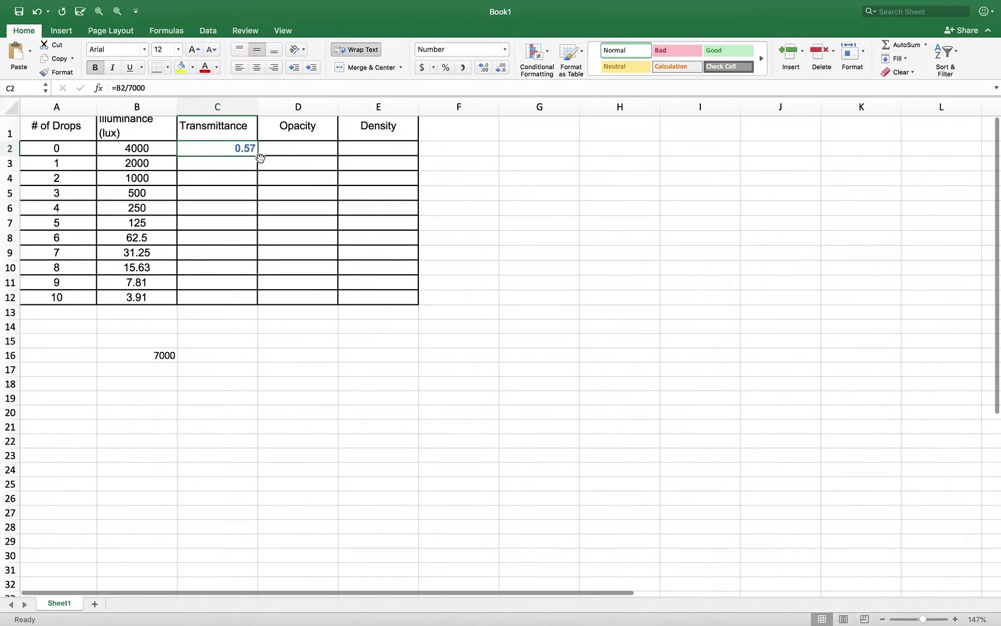
{"action": "scroll", "coordinate": [260, 157], "scroll_direction": "left", "scroll_amount": 1}
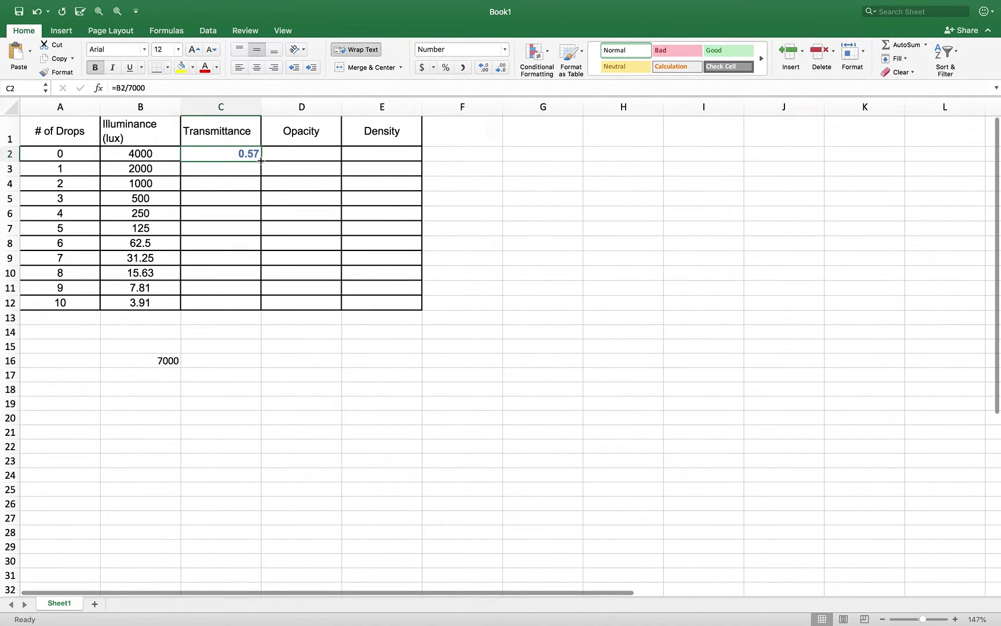
{"action": "left_click_drag", "start_coordinate": [261, 160], "coordinate": [262, 303]}
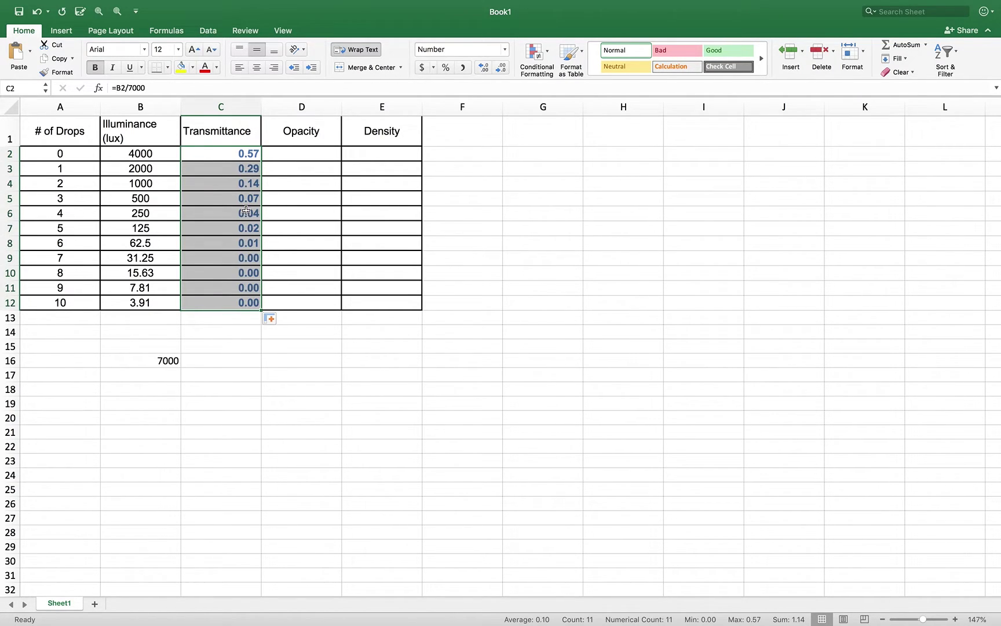
{"action": "left_click_drag", "start_coordinate": [248, 202], "coordinate": [240, 303]}
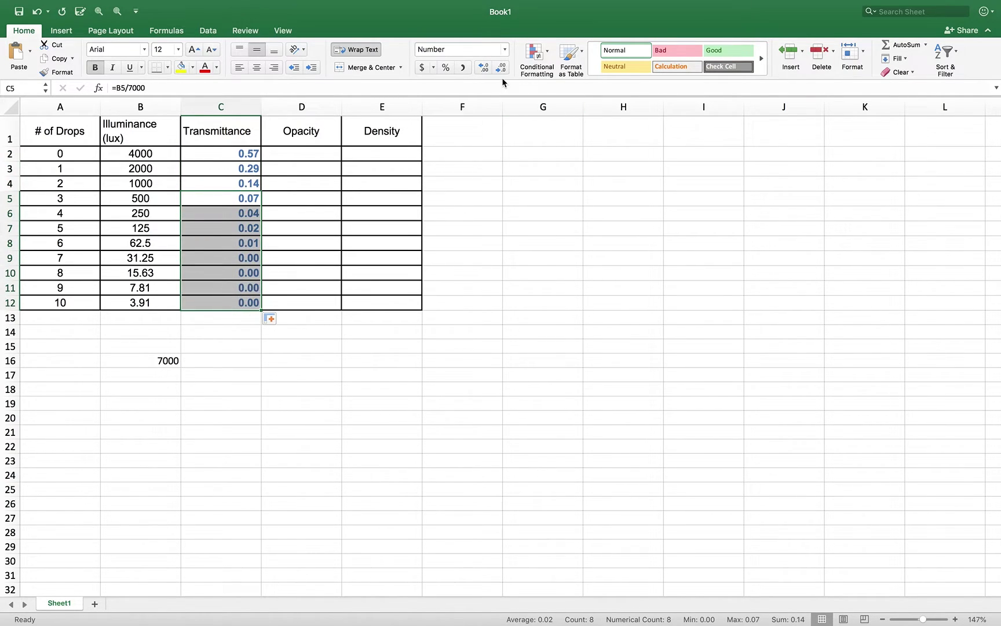
{"action": "left_click", "coordinate": [481, 67]}
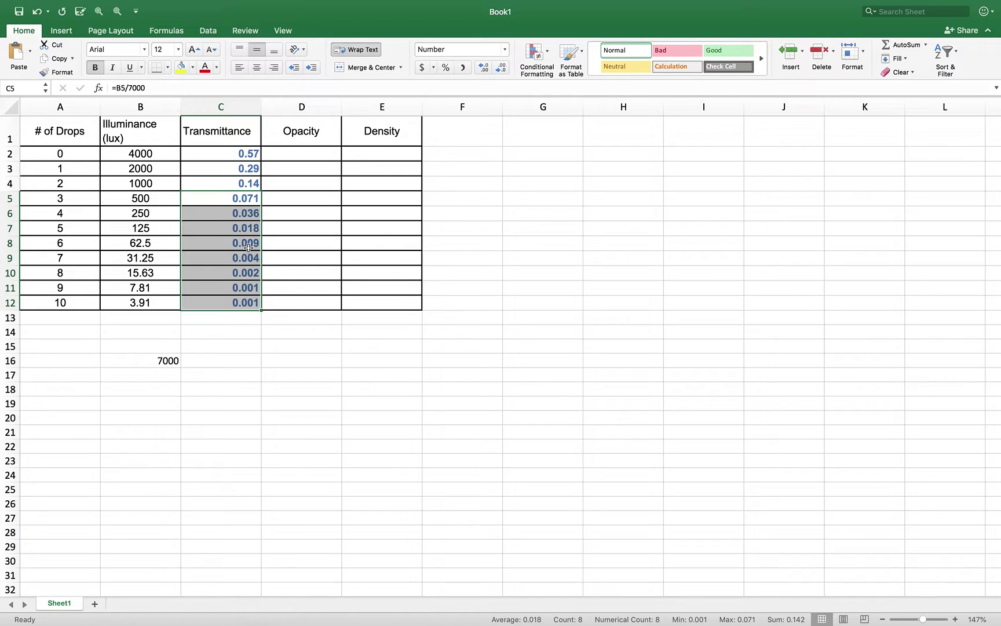
{"action": "left_click_drag", "start_coordinate": [250, 244], "coordinate": [247, 299]}
{"action": "left_click", "coordinate": [481, 66]}
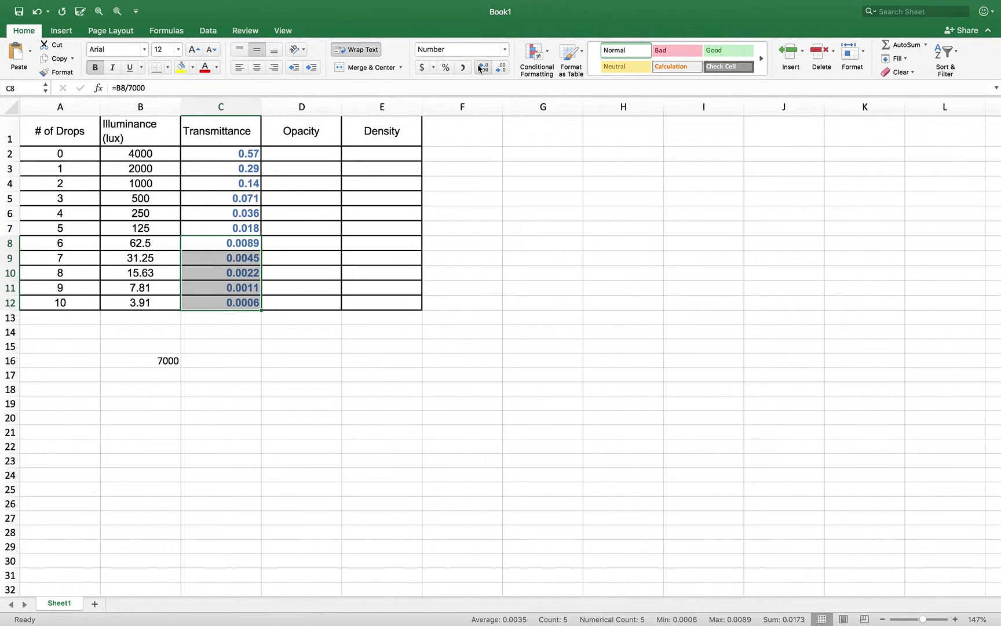
{"action": "left_click", "coordinate": [226, 302]}
{"action": "left_click", "coordinate": [481, 70]}
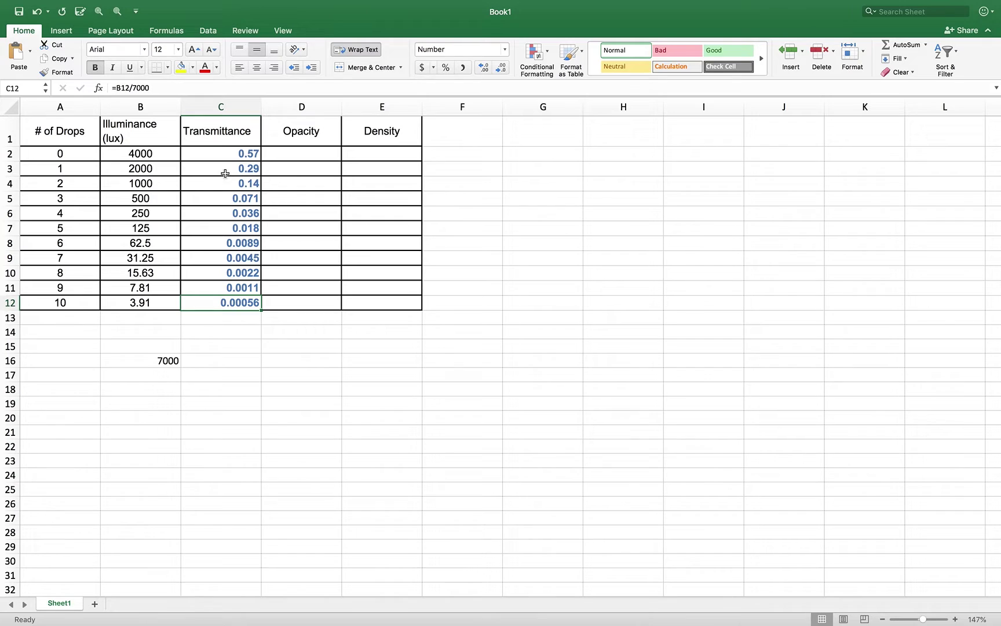
{"action": "left_click", "coordinate": [197, 153]}
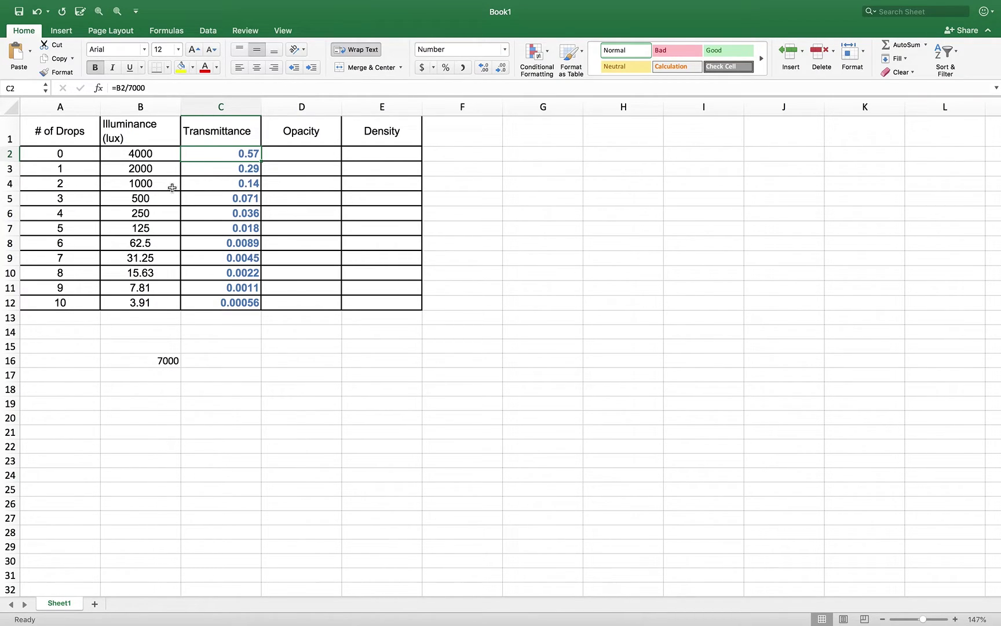
{"action": "left_click", "coordinate": [201, 185]}
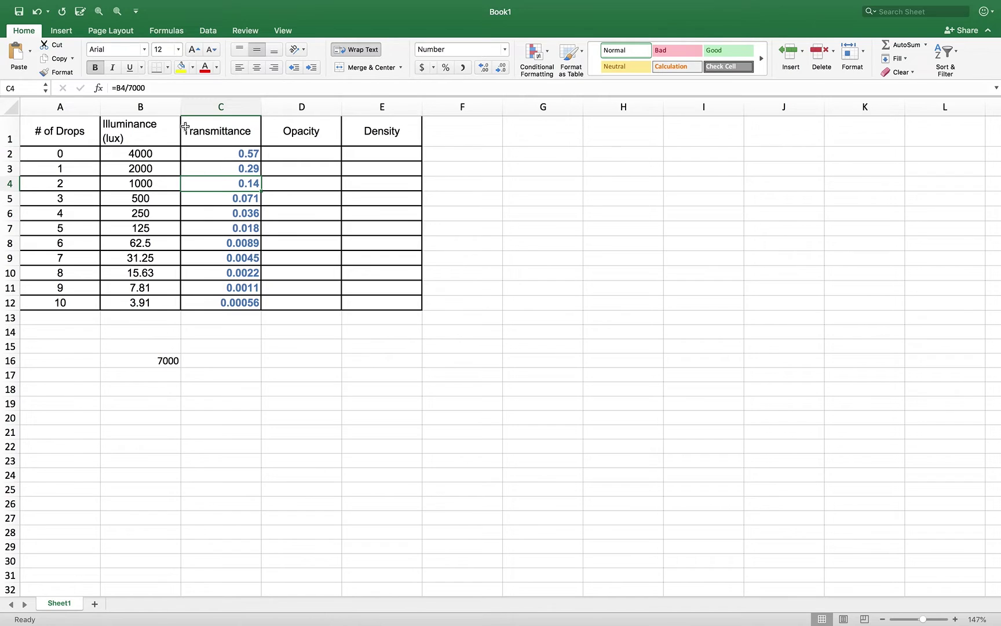
{"action": "left_click", "coordinate": [167, 87]}
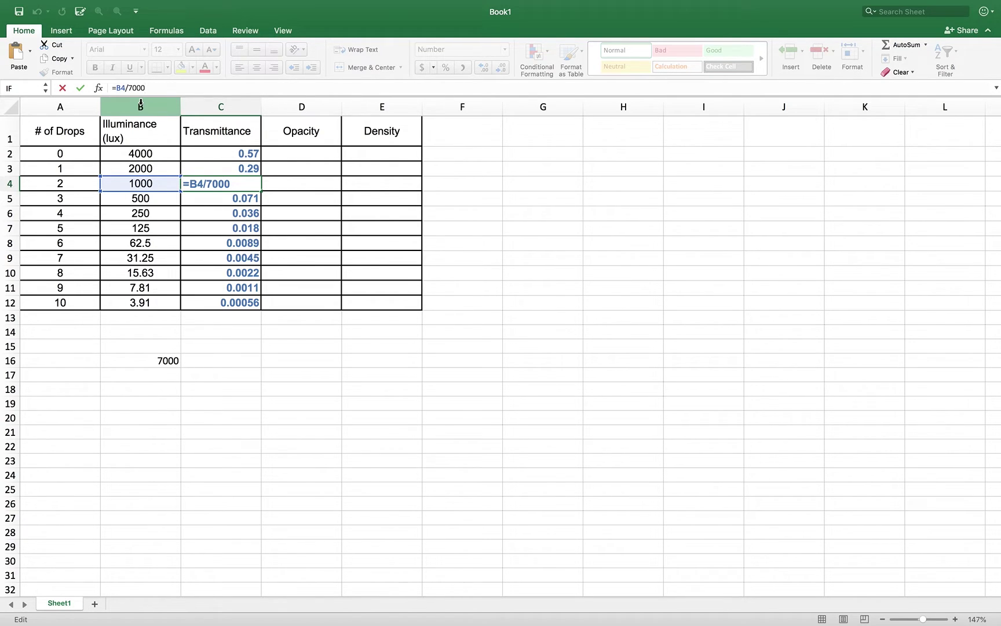
{"action": "key", "text": "ctrl+Return"}
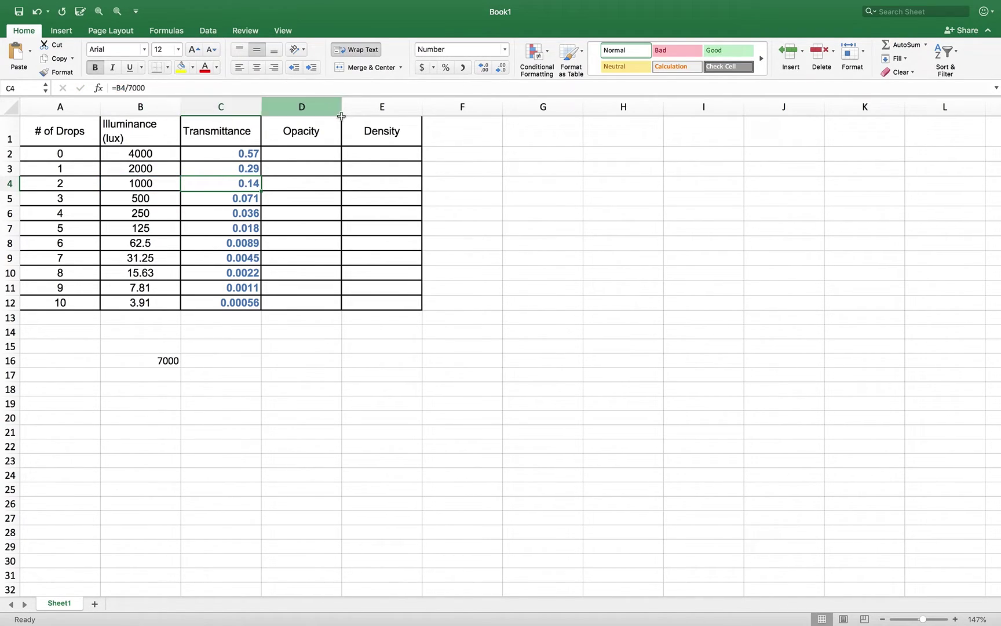
{"action": "left_click", "coordinate": [284, 155]}
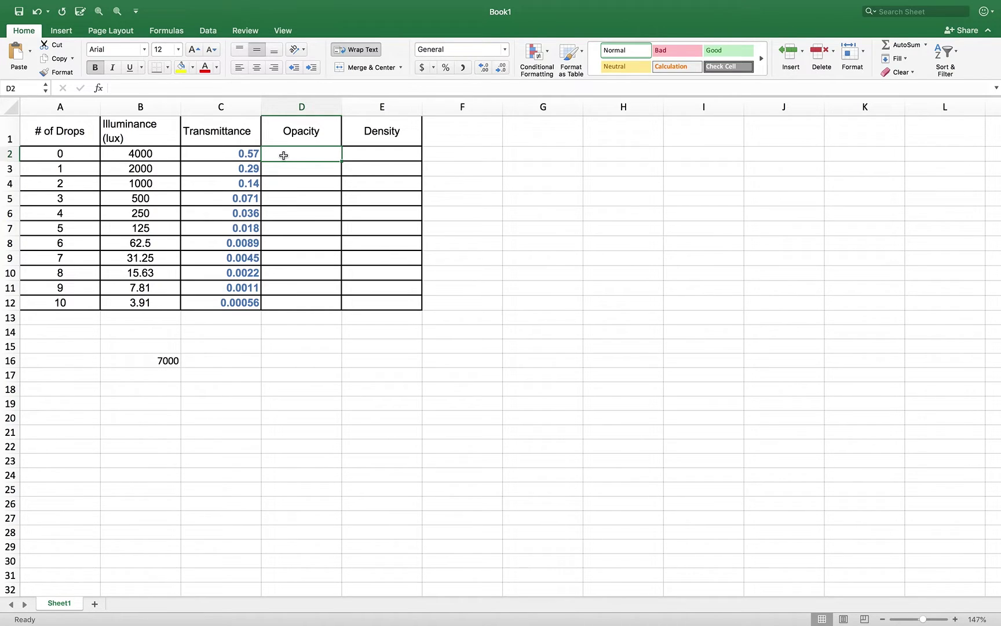
Enter =1/C2 in D2 and fill the opacity formula down to D12
{"action": "type", "text": "=1/"}
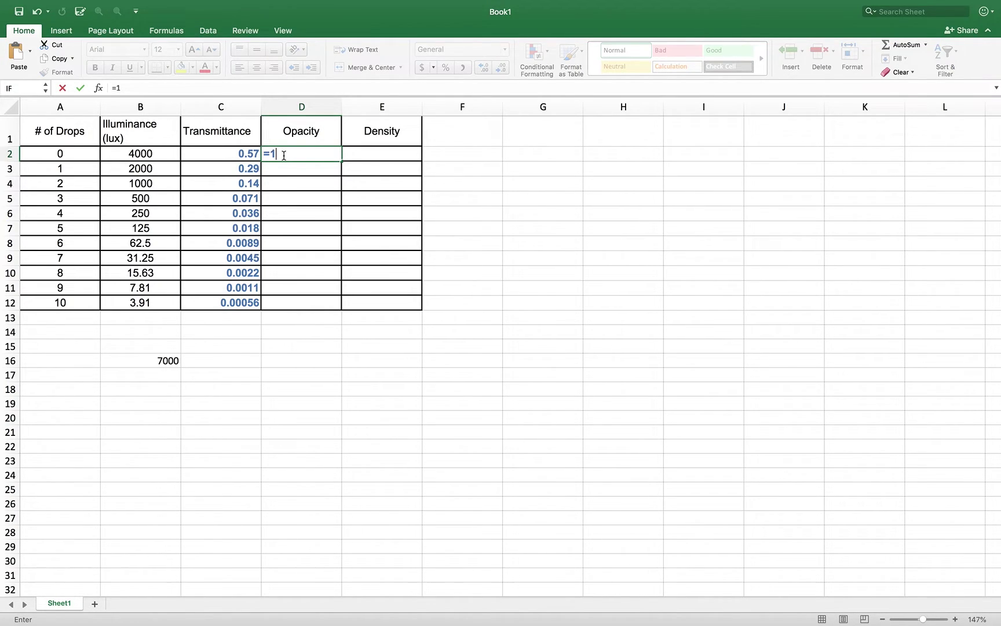
{"action": "left_click", "coordinate": [237, 153]}
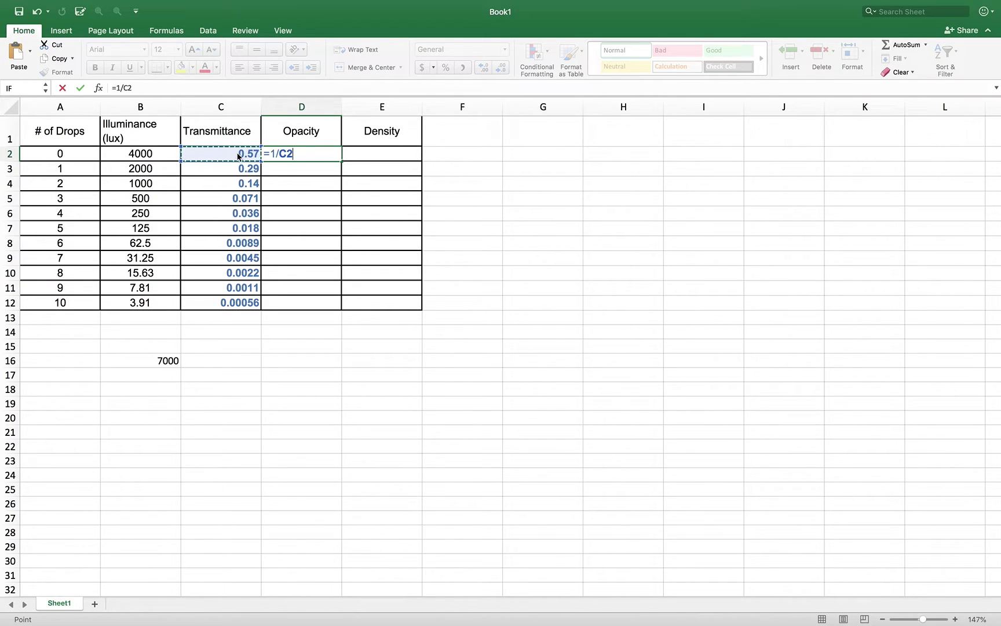
{"action": "key", "text": "Tab"}
{"action": "left_click", "coordinate": [328, 154]}
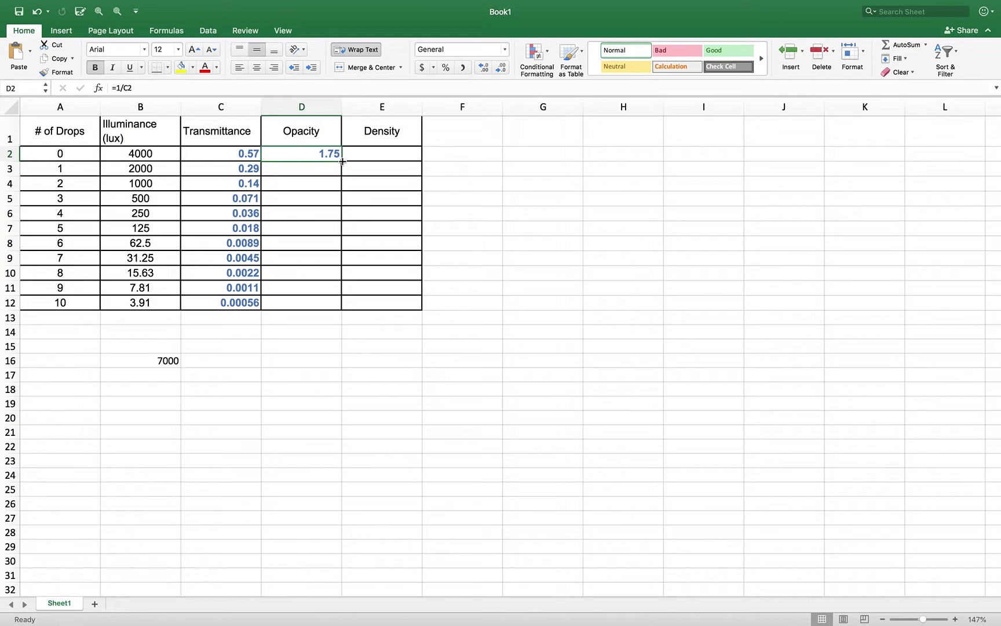
{"action": "left_click_drag", "start_coordinate": [343, 161], "coordinate": [341, 308]}
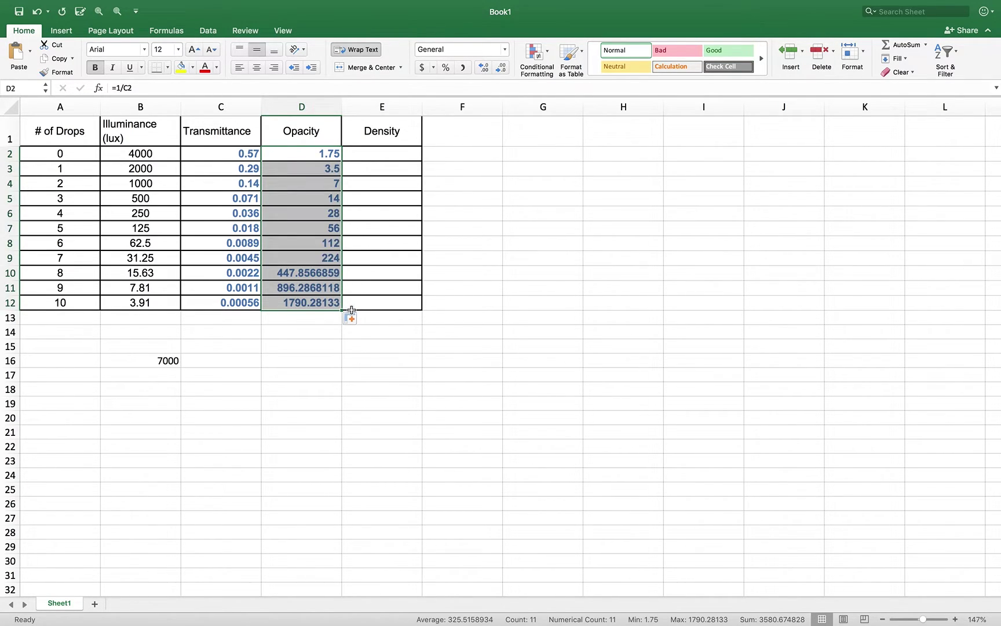
{"action": "left_click", "coordinate": [291, 276]}
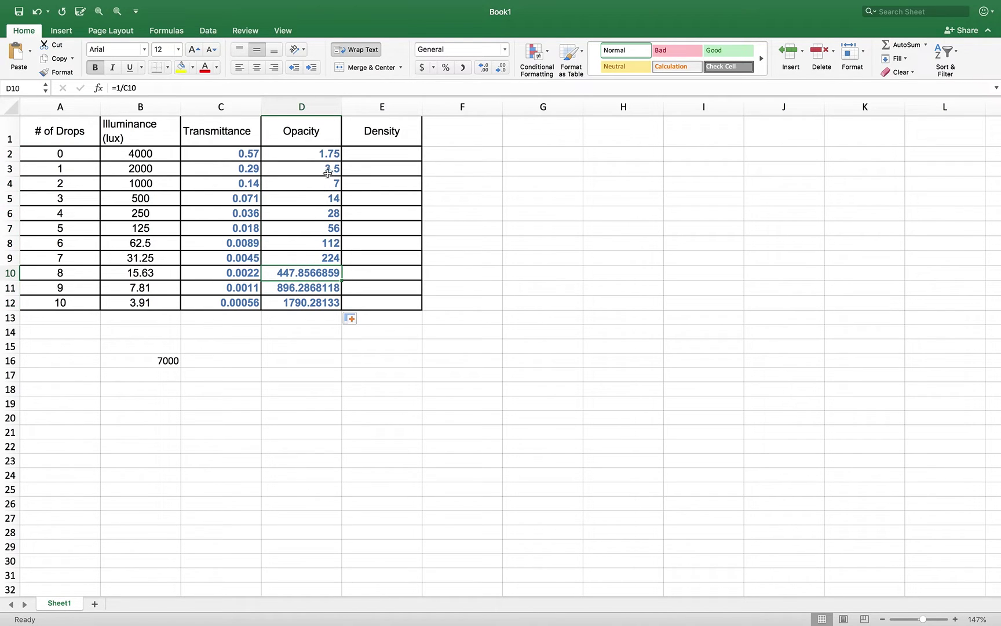
Show the Opacity values D2:D12 at two decimals, 1.75 to 1790.28
{"action": "left_click_drag", "start_coordinate": [328, 153], "coordinate": [322, 297]}
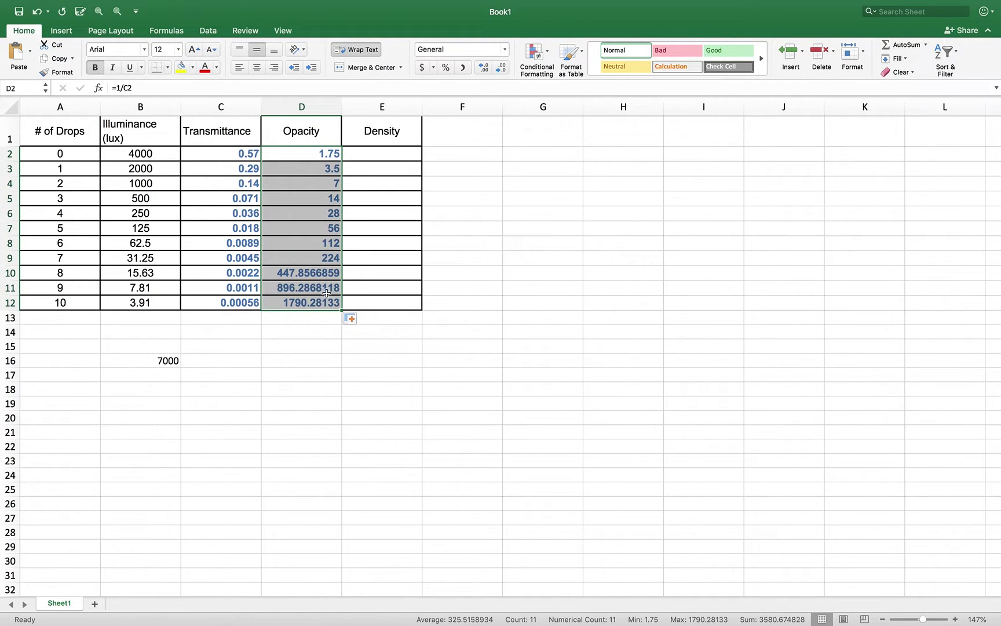
{"action": "left_click", "coordinate": [484, 68]}
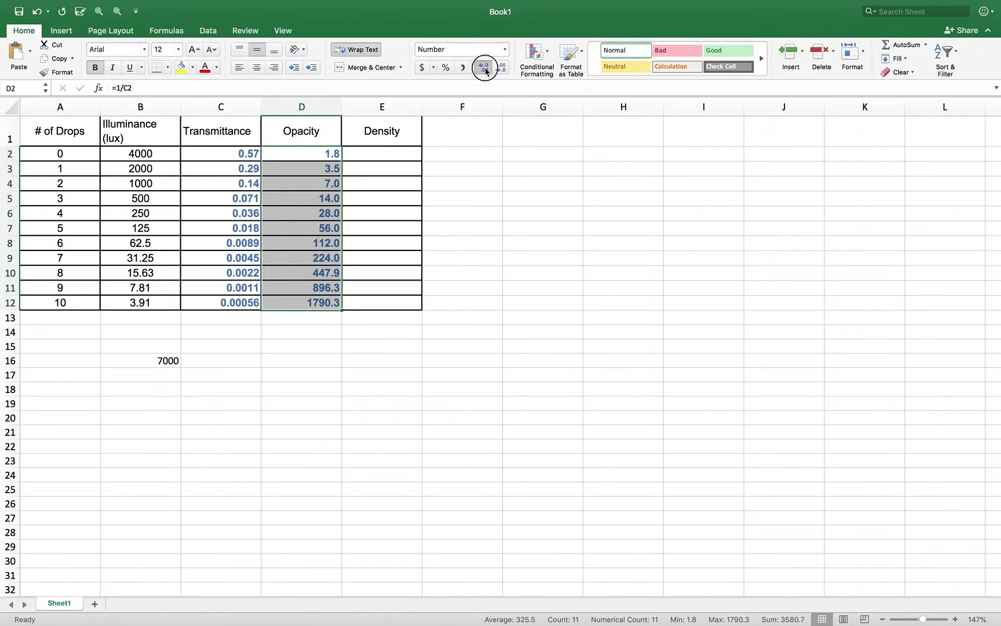
{"action": "left_click", "coordinate": [484, 68]}
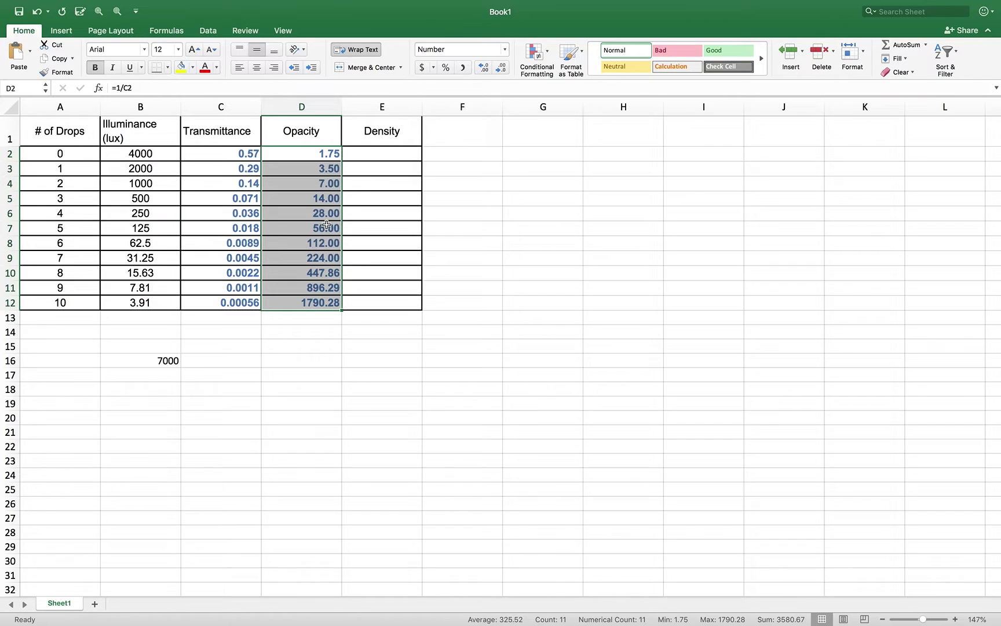
{"action": "left_click", "coordinate": [369, 152]}
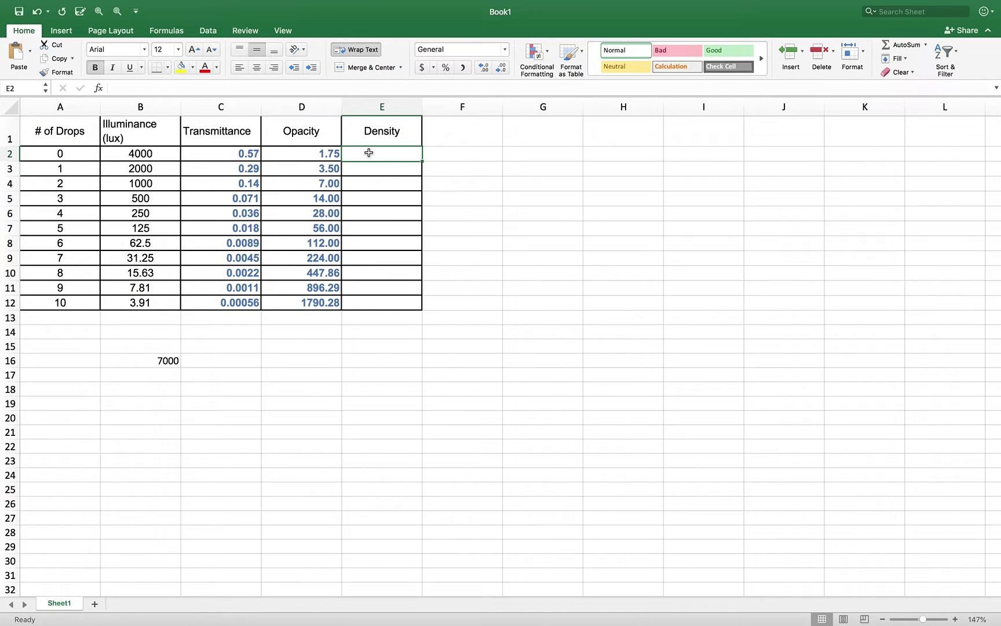
Enter =LOG(D2) in E2 for the first density value
{"action": "type", "text": "="}
{"action": "left_click", "coordinate": [320, 154]}
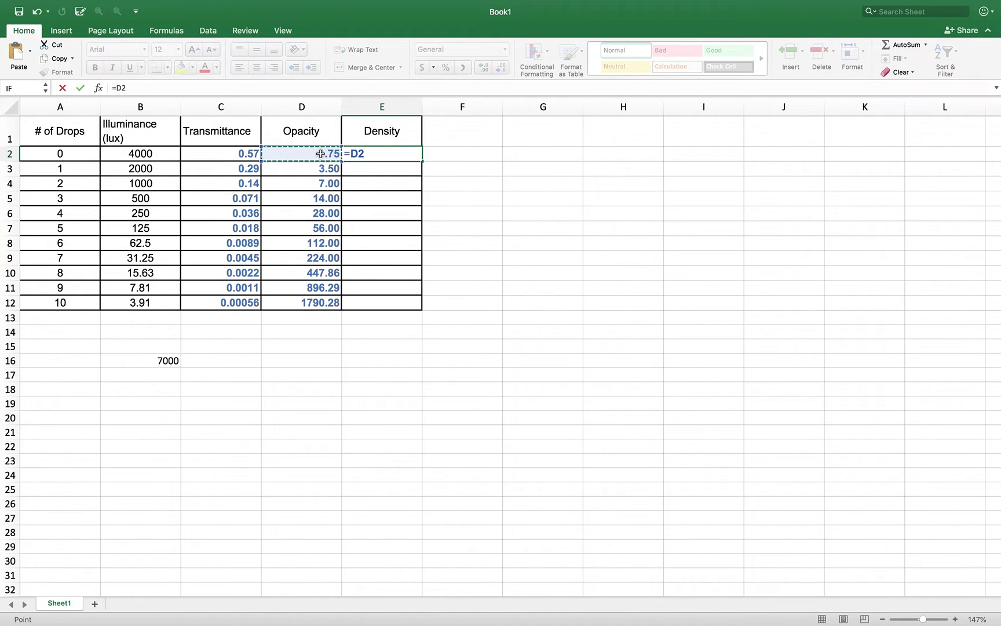
{"action": "key", "text": "BackSpace"}
{"action": "key", "text": "BackSpace"}
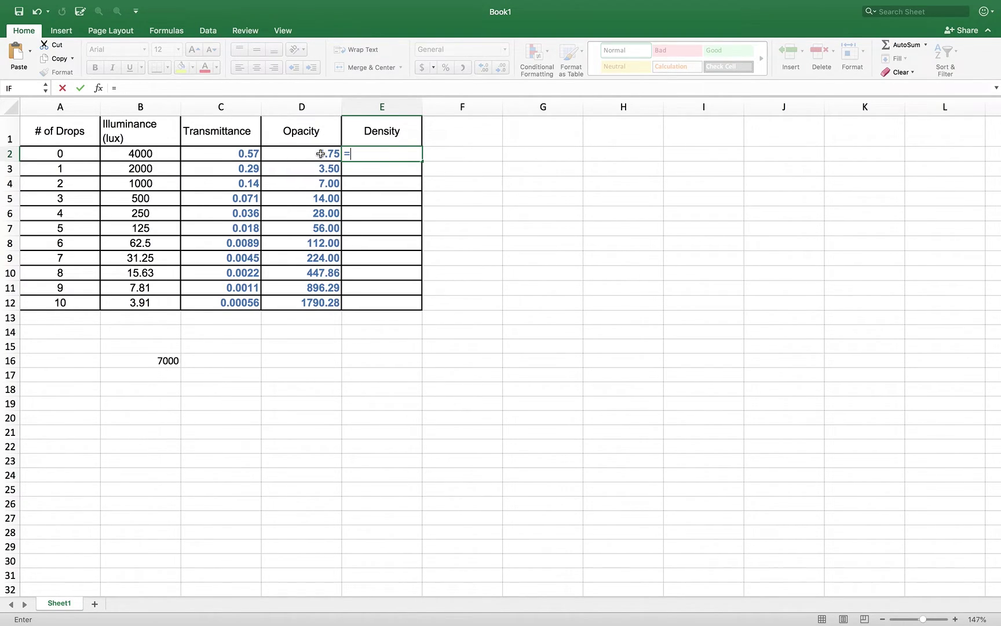
{"action": "type", "text": "LOG("}
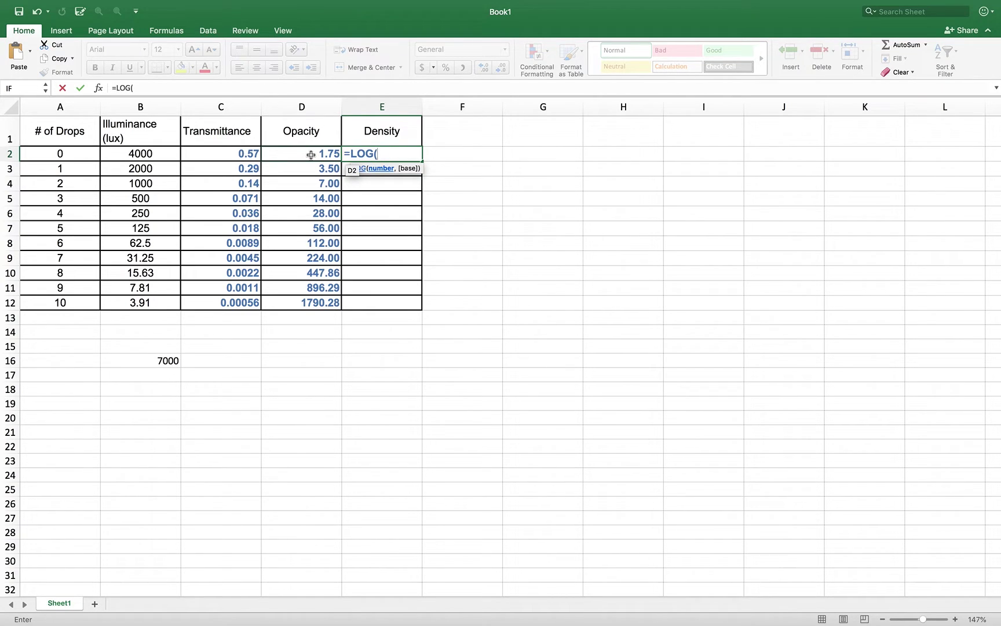
{"action": "left_click", "coordinate": [311, 155]}
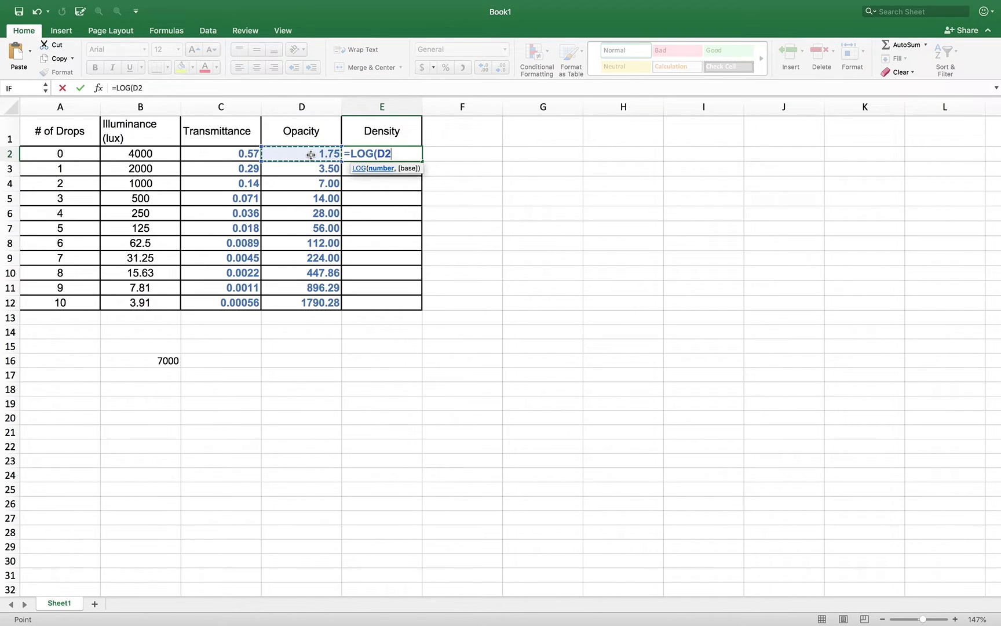
{"action": "type", "text": ")"}
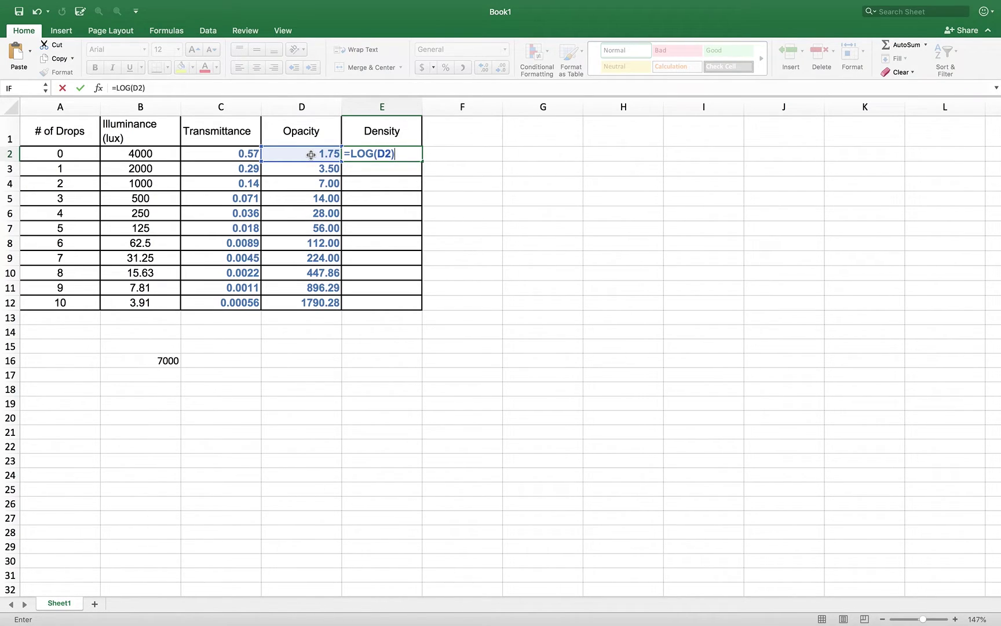
{"action": "key", "text": "Return"}
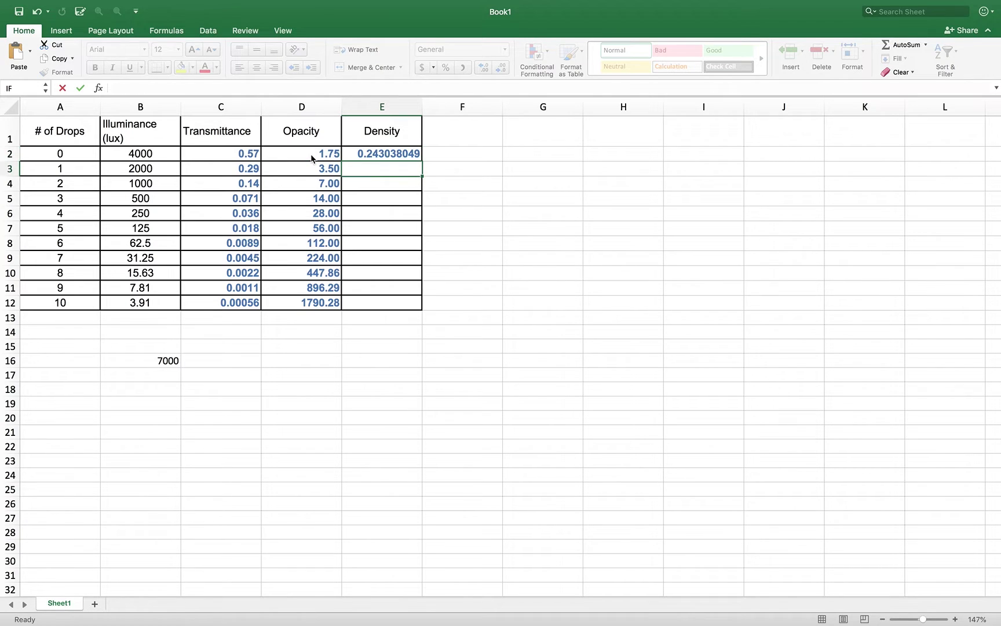
Round E2 to two decimals (0.24) and fill the density formula down to E12
{"action": "left_click", "coordinate": [407, 152]}
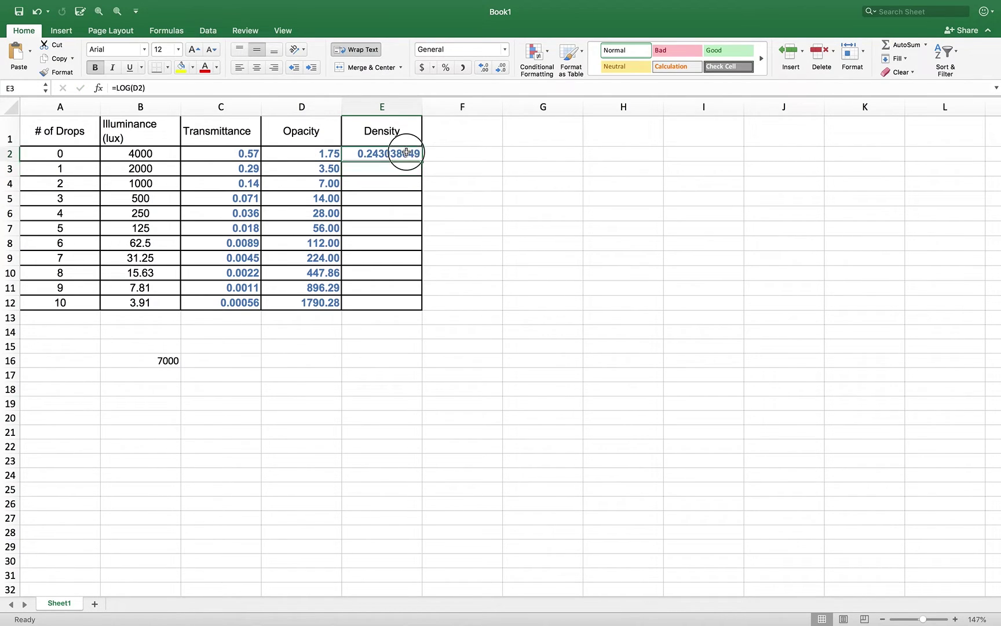
{"action": "left_click", "coordinate": [501, 68]}
{"action": "left_click", "coordinate": [501, 69]}
{"action": "left_click", "coordinate": [501, 68]}
{"action": "left_click", "coordinate": [502, 69]}
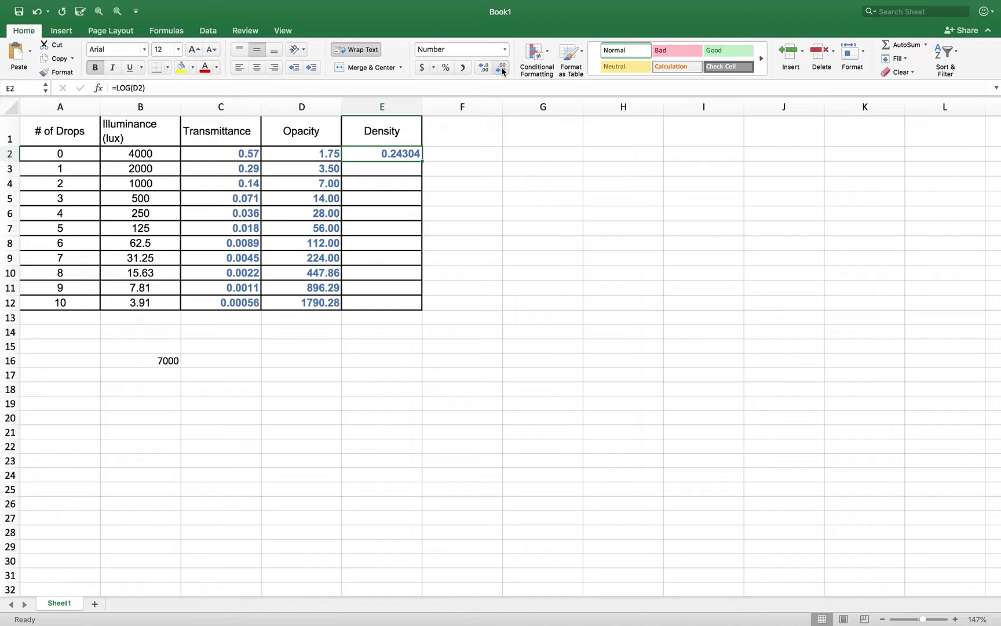
{"action": "left_click", "coordinate": [502, 69]}
{"action": "left_click", "coordinate": [502, 69]}
{"action": "left_click", "coordinate": [501, 69]}
{"action": "left_click_drag", "start_coordinate": [422, 161], "coordinate": [420, 307]}
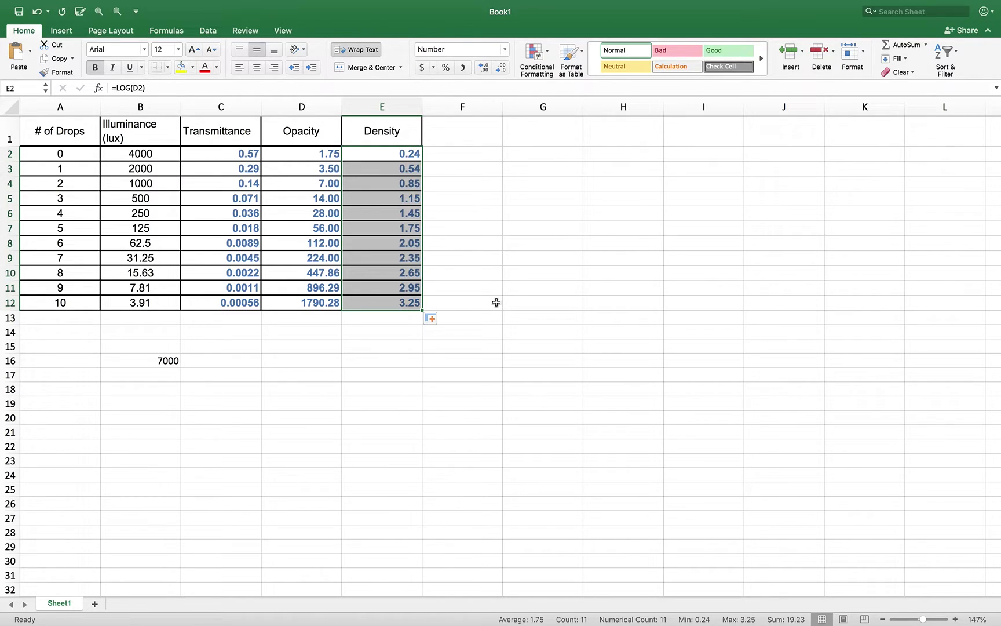
Place Excel beside the Word document and copy the calculated values C2:E12
{"action": "key", "text": "ctrl+super+f"}
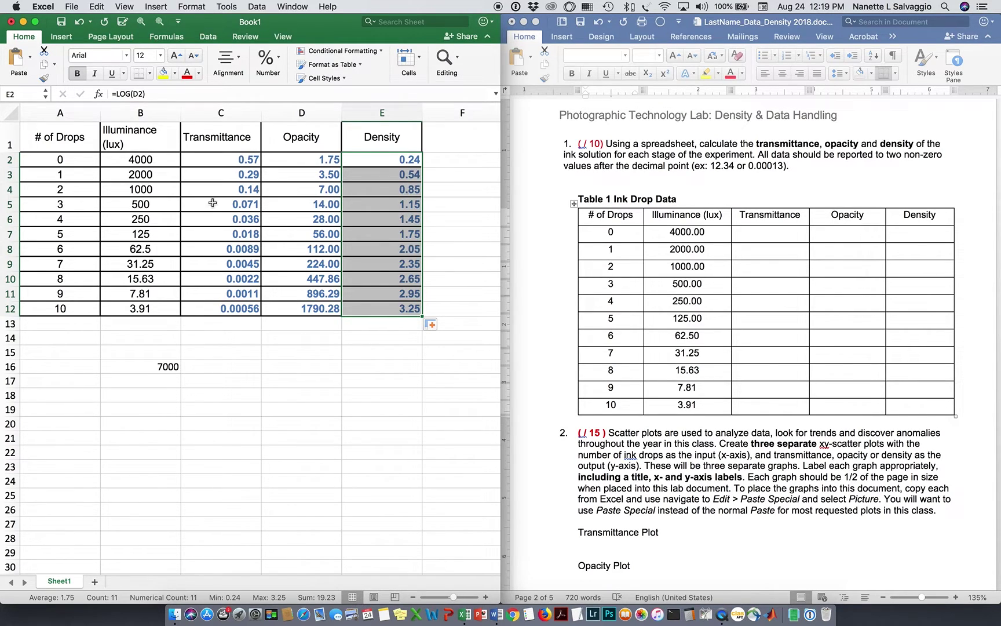
{"action": "left_click_drag", "start_coordinate": [202, 161], "coordinate": [368, 310]}
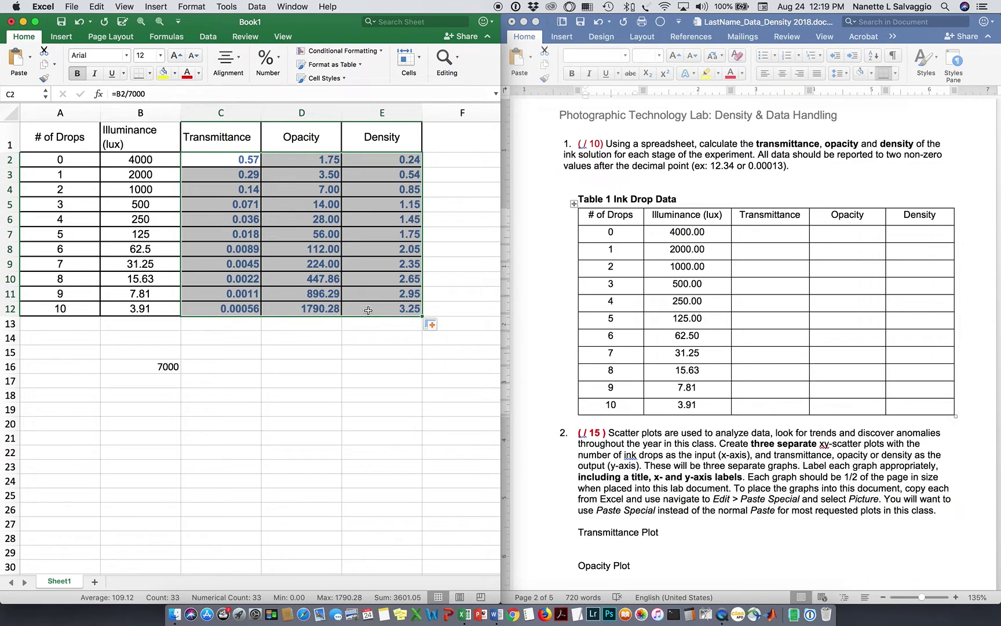
{"action": "key", "text": "super+c"}
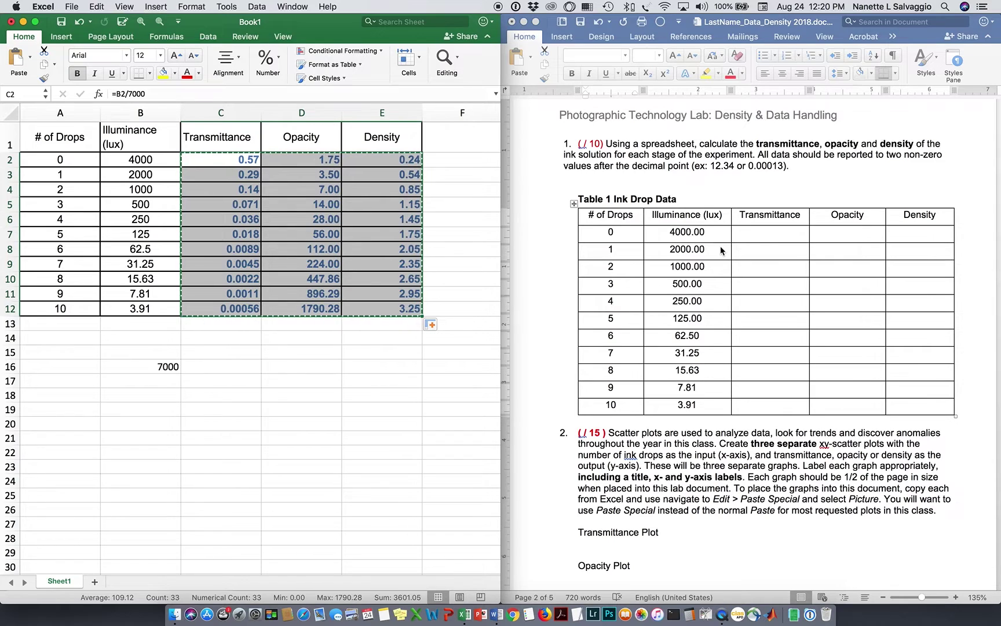
Paste the values into Table 1's empty Transmittance, Opacity and Density cells, undoing a misplaced nested paste
{"action": "left_click", "coordinate": [760, 235]}
{"action": "left_click", "coordinate": [760, 235]}
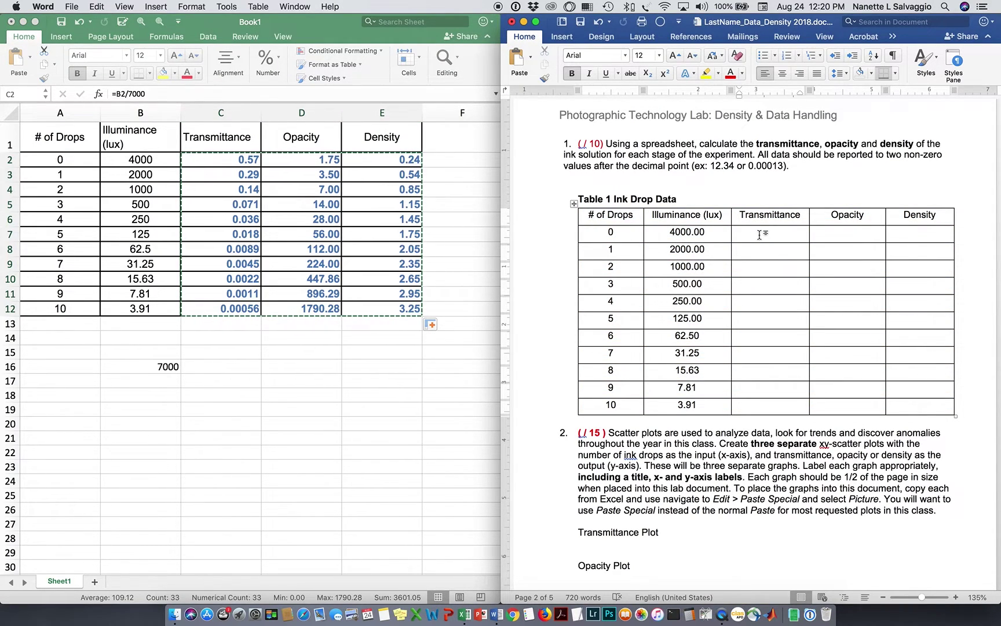
{"action": "key", "text": "super+v"}
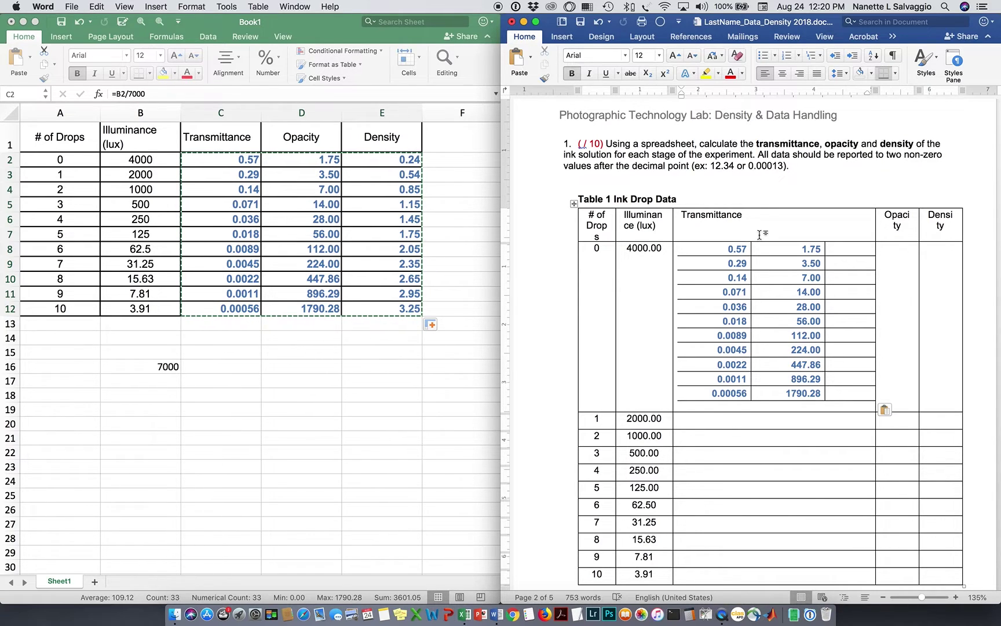
{"action": "key", "text": "super+z"}
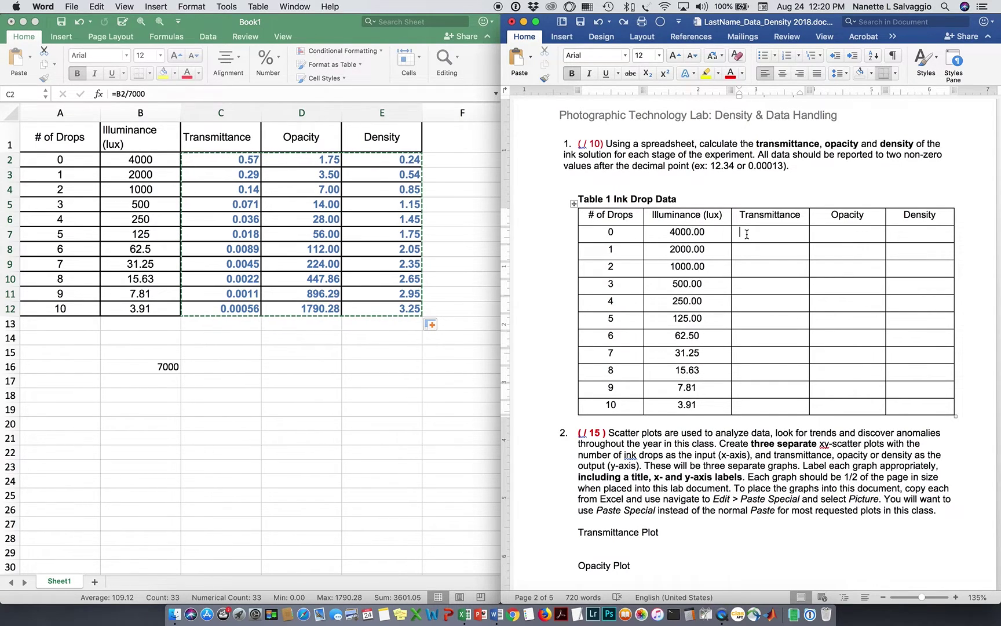
{"action": "left_click_drag", "start_coordinate": [742, 234], "coordinate": [907, 409]}
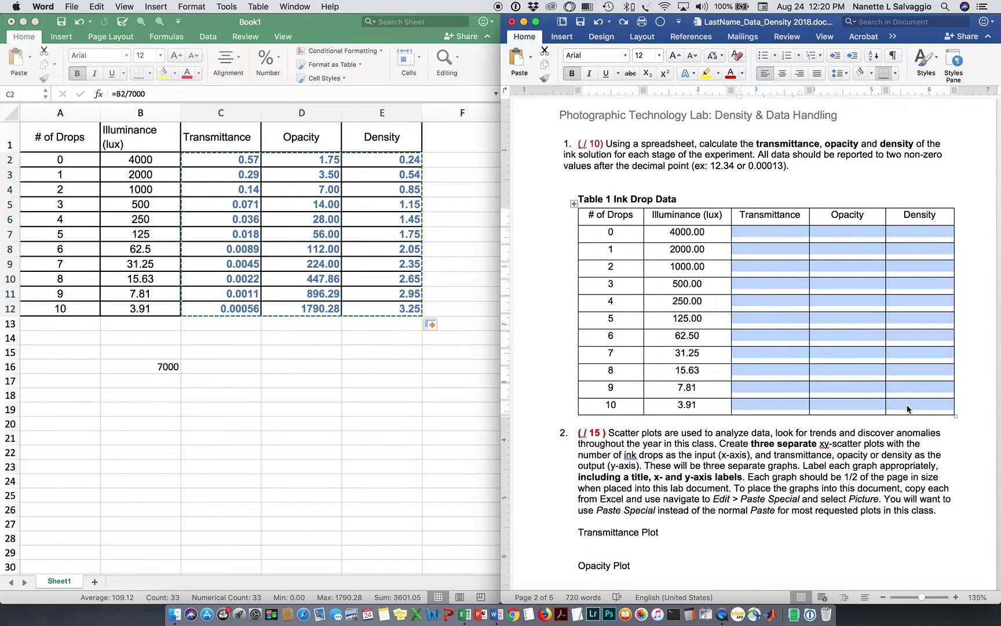
{"action": "key", "text": "super+v"}
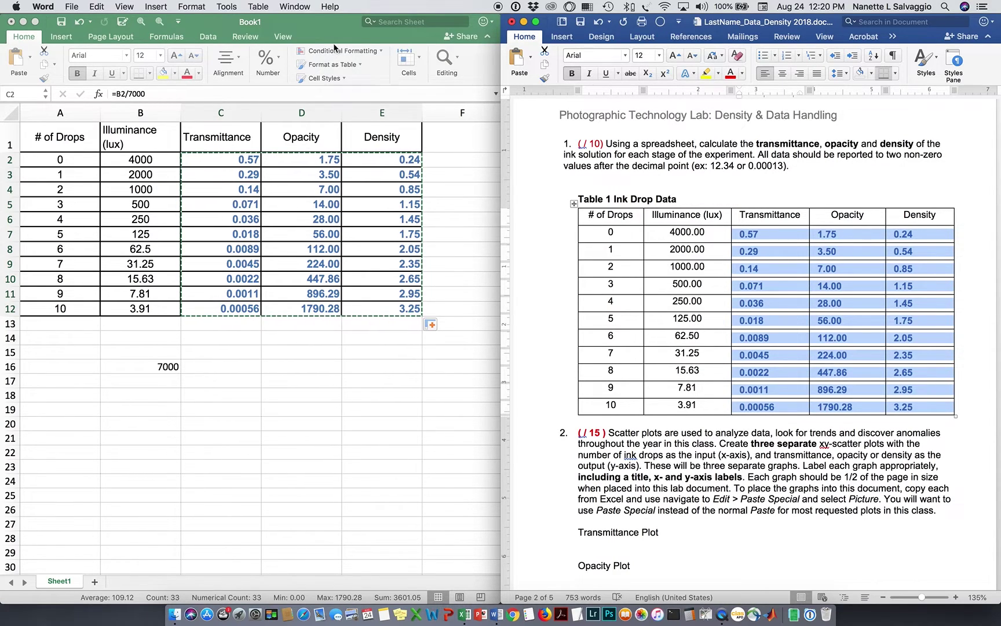
{"action": "left_click", "coordinate": [328, 22]}
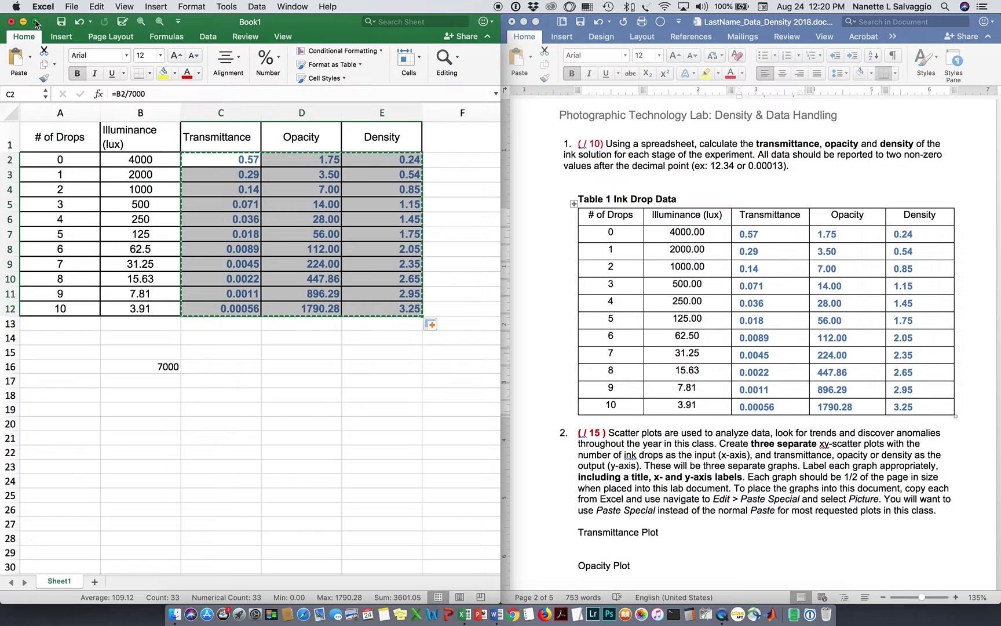
Maximize Excel and select A1:C12 with drops, illuminance and transmittance for charting
{"action": "left_click", "coordinate": [36, 22]}
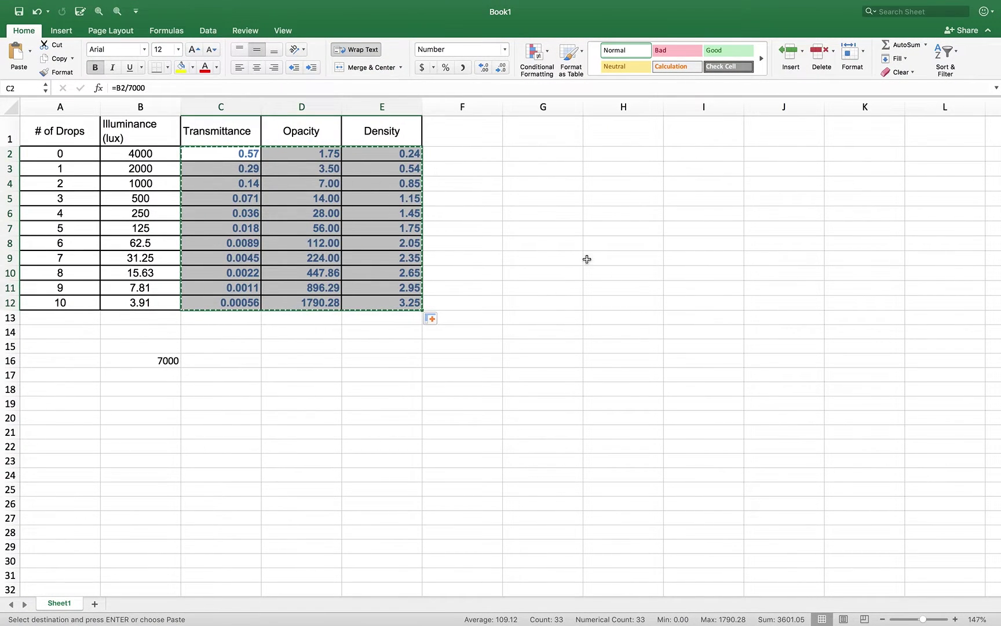
{"action": "left_click", "coordinate": [623, 313]}
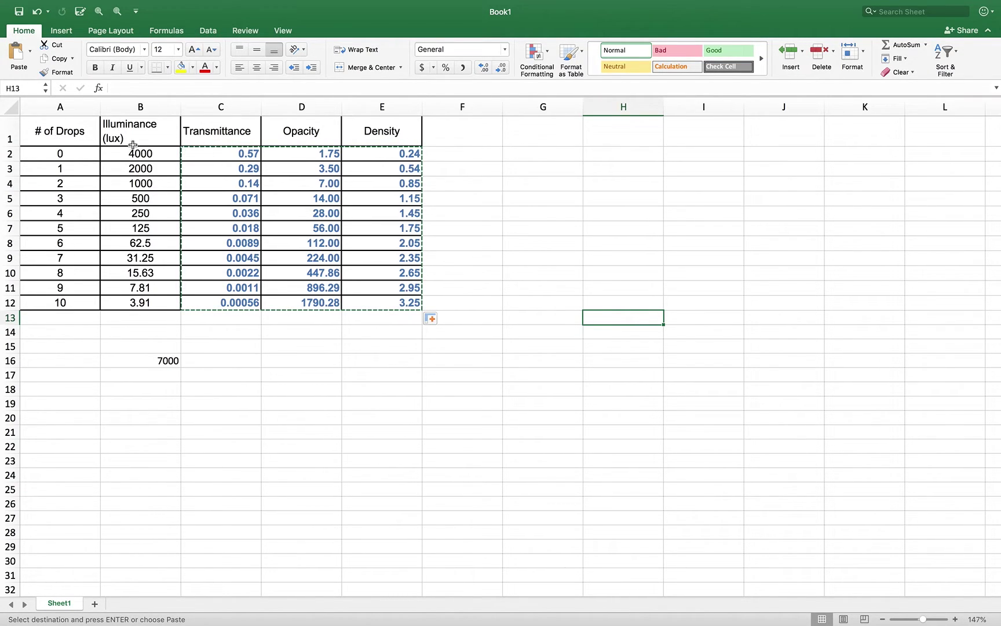
{"action": "left_click", "coordinate": [37, 130]}
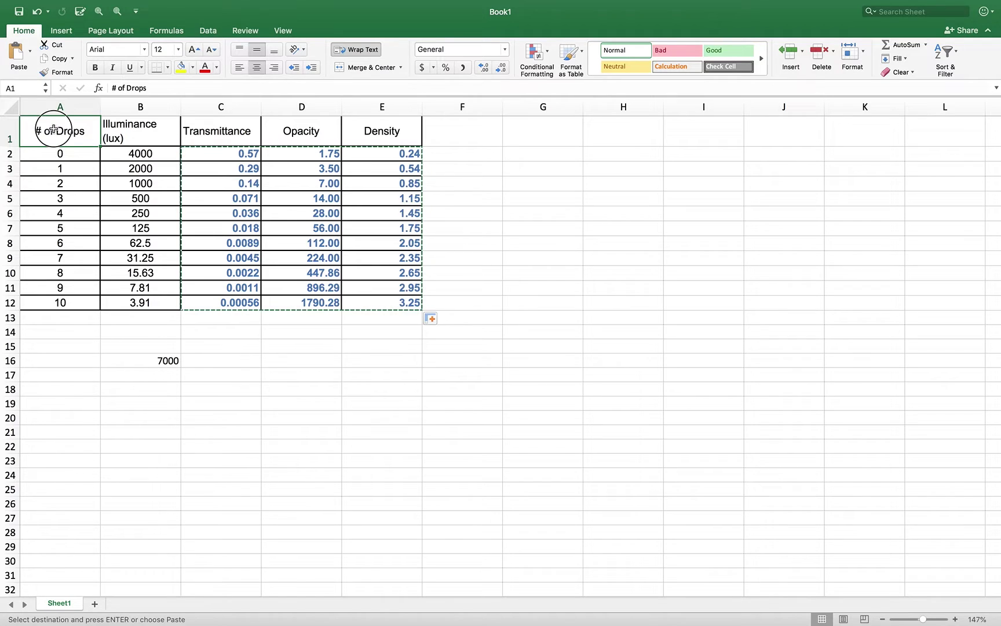
{"action": "left_click_drag", "start_coordinate": [54, 129], "coordinate": [209, 301]}
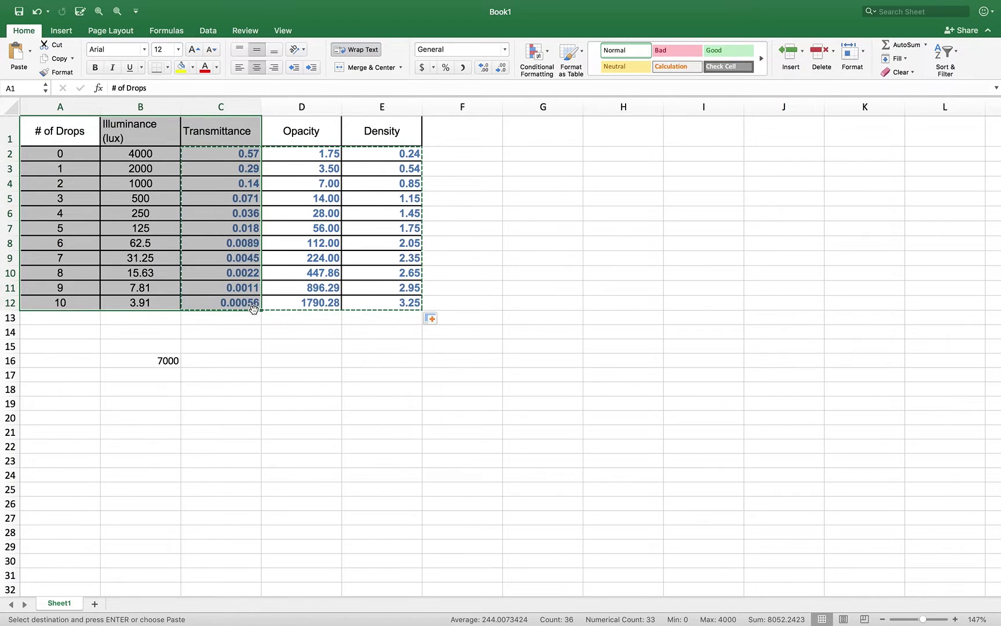
{"action": "left_click", "coordinate": [60, 30]}
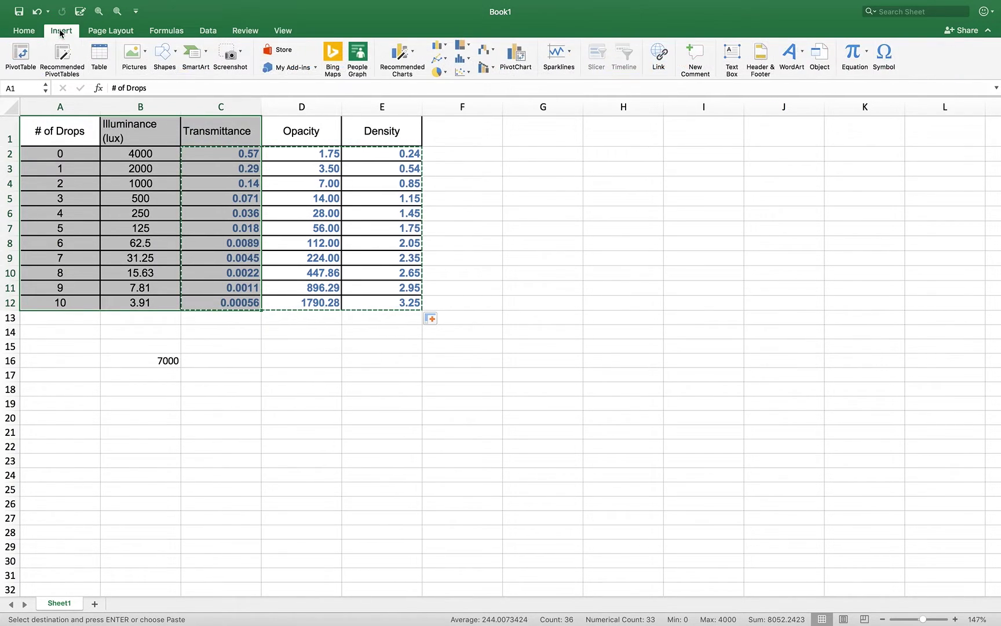
Insert a Scatter with Smooth Lines chart of the data and enlarge it beside the table
{"action": "left_click", "coordinate": [469, 75]}
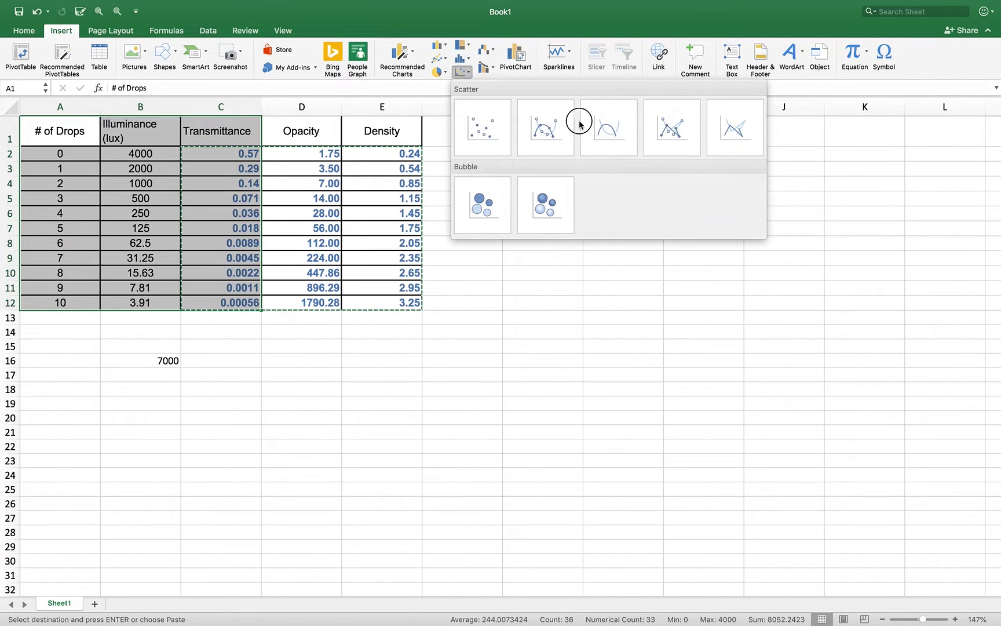
{"action": "left_click", "coordinate": [606, 139]}
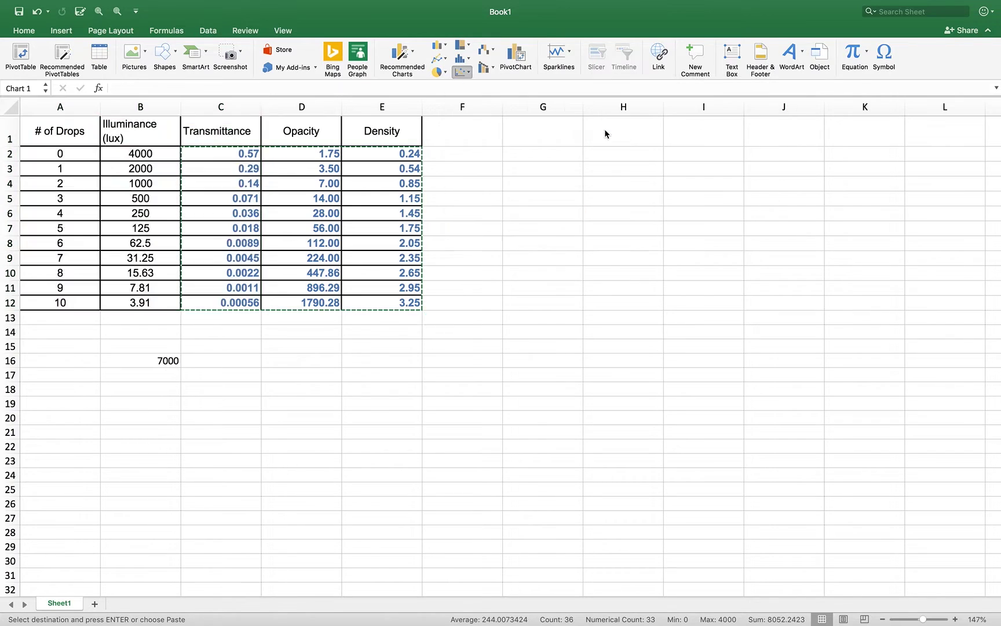
{"action": "left_click_drag", "start_coordinate": [576, 272], "coordinate": [496, 146]}
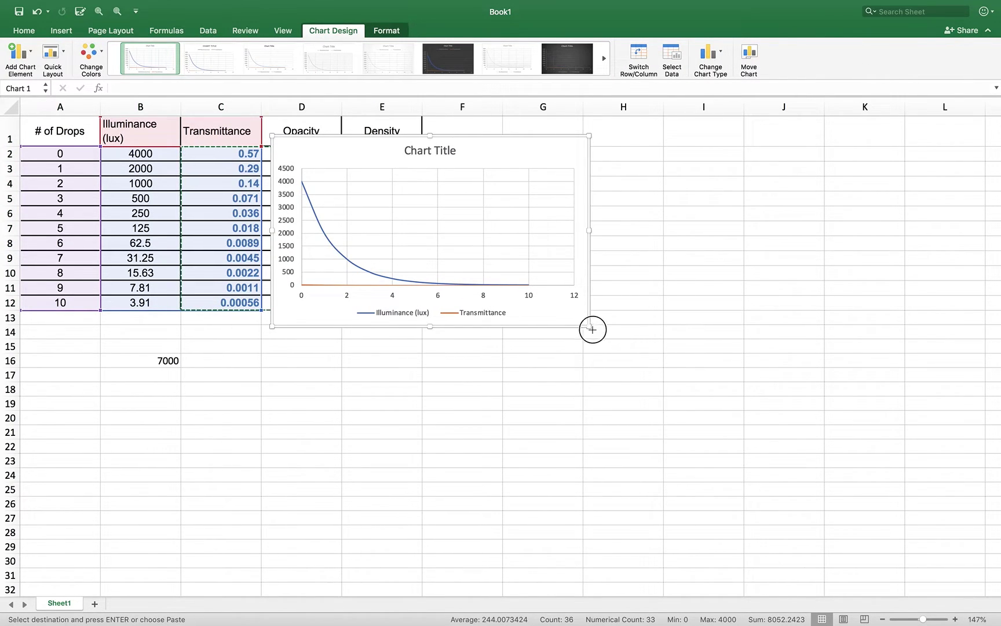
{"action": "left_click_drag", "start_coordinate": [590, 327], "coordinate": [720, 431]}
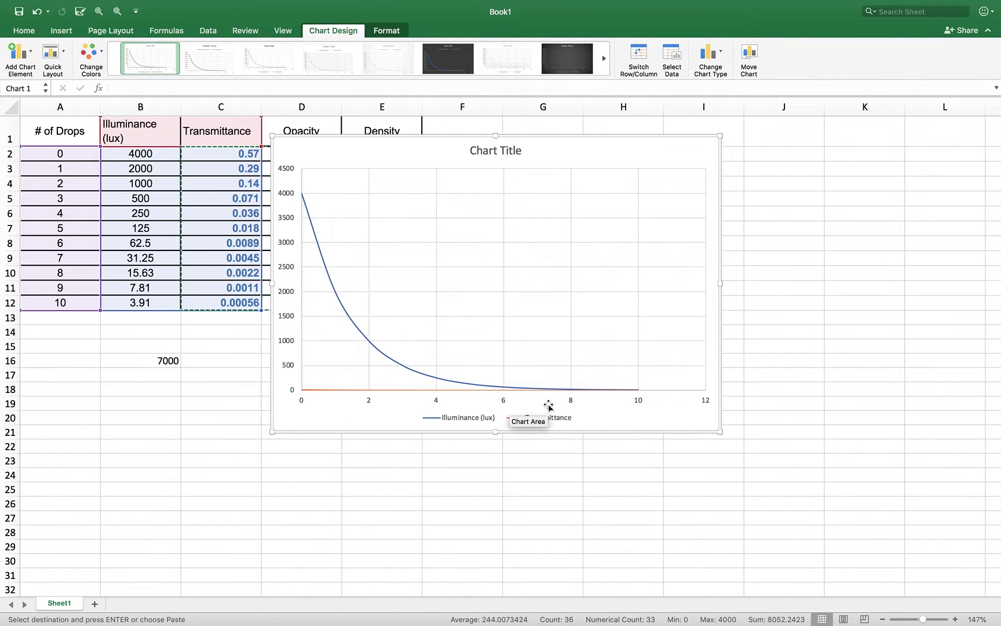
{"action": "scroll", "coordinate": [556, 403], "scroll_direction": "right", "scroll_amount": 1}
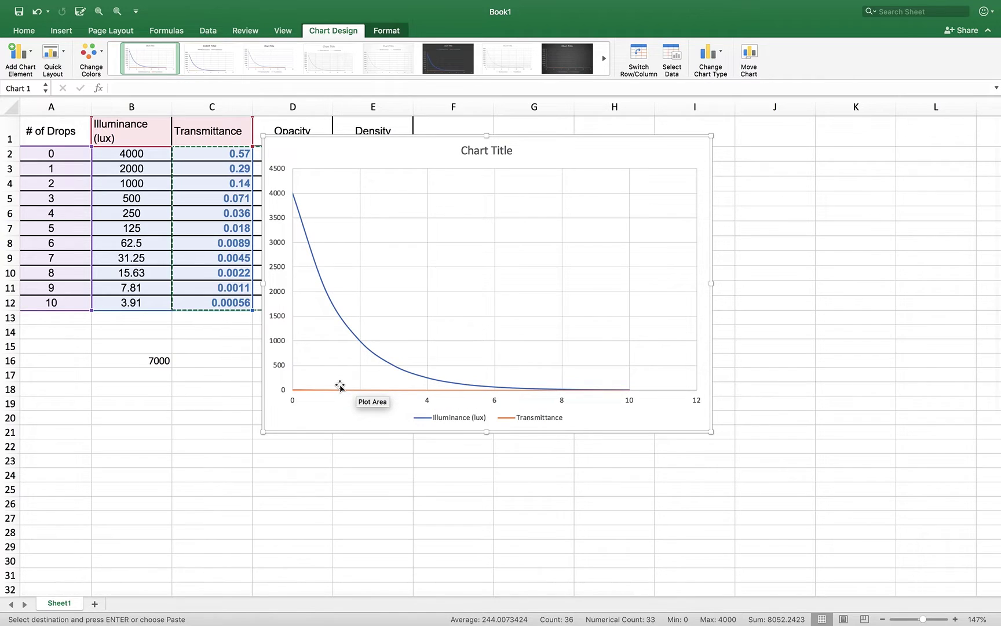
{"action": "mouse_move", "coordinate": [340, 317]}
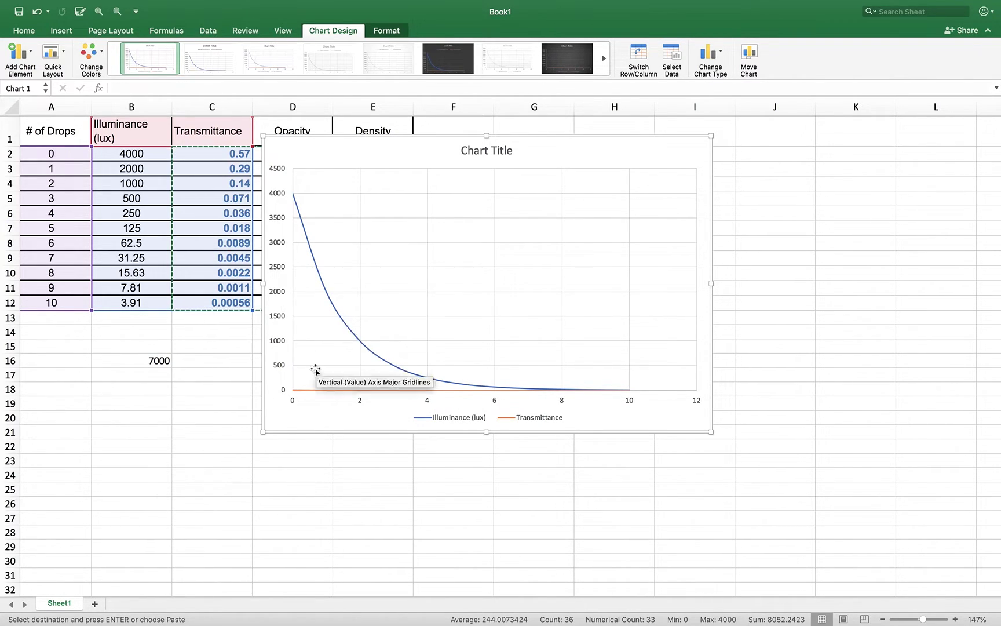
Delete the Illuminance series so only Transmittance remains, and trim the chart size slightly
{"action": "mouse_move", "coordinate": [349, 334]}
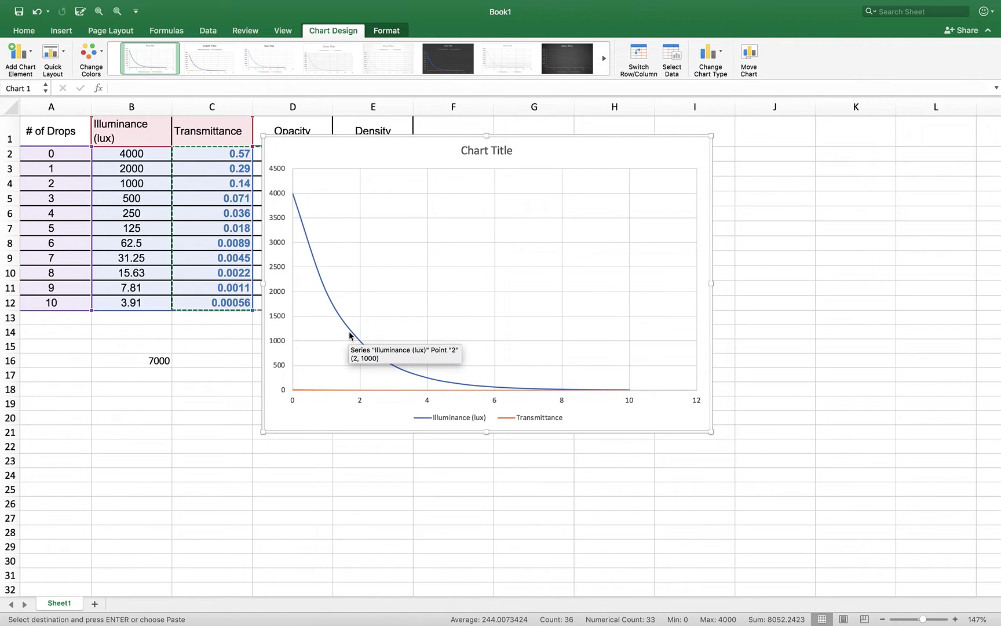
{"action": "left_click", "coordinate": [350, 331]}
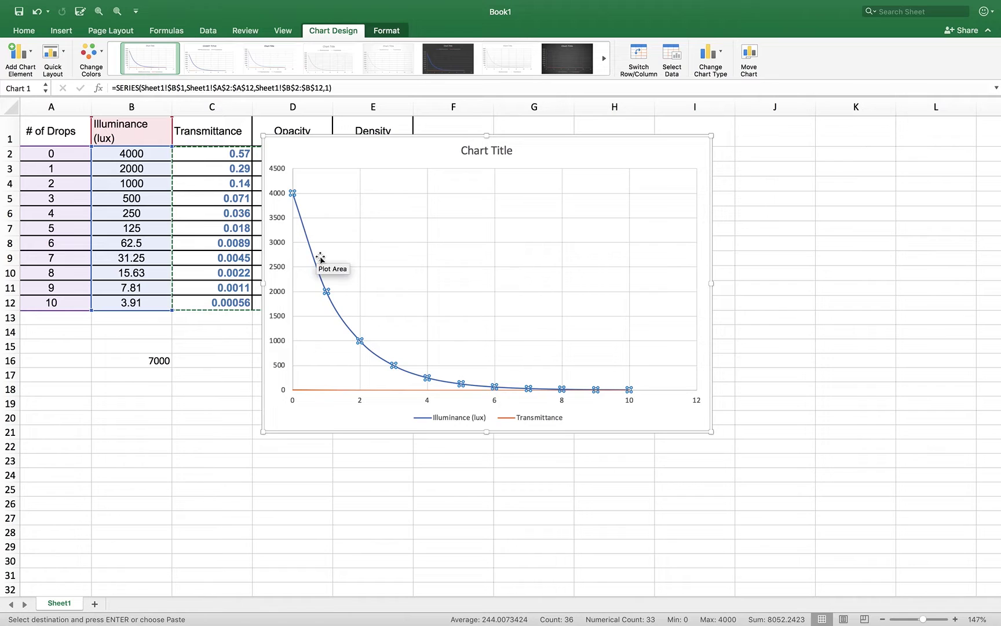
{"action": "key", "text": "Delete"}
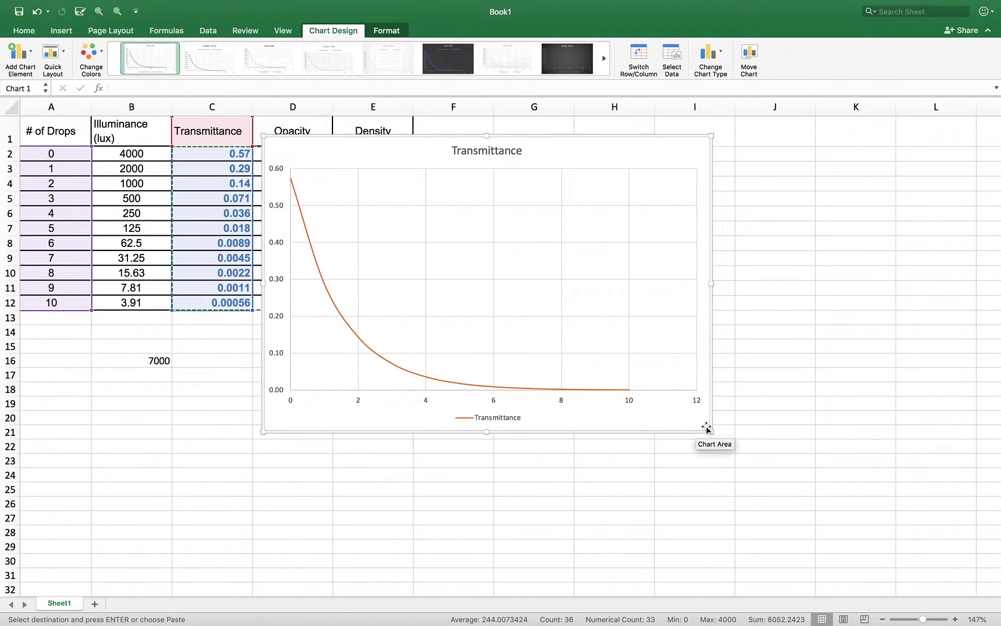
{"action": "left_click_drag", "start_coordinate": [711, 431], "coordinate": [707, 424]}
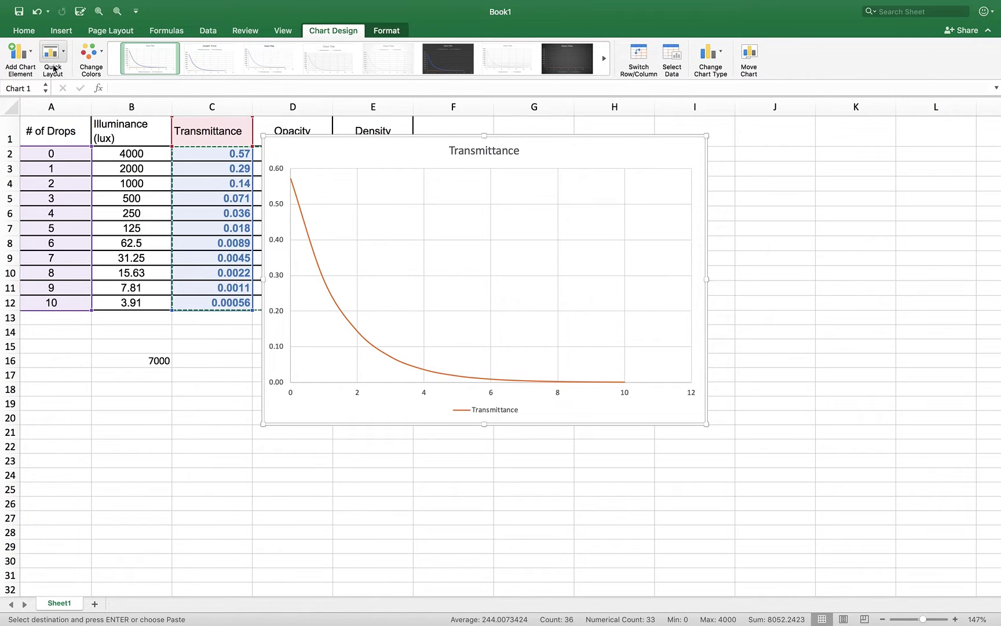
{"action": "left_click", "coordinate": [209, 369]}
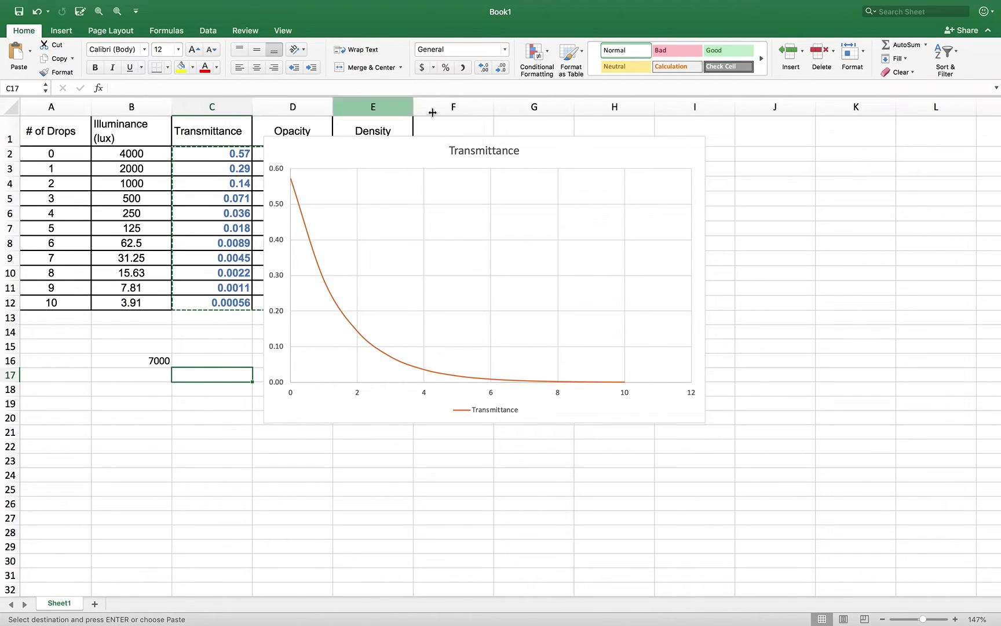
{"action": "left_click", "coordinate": [398, 148]}
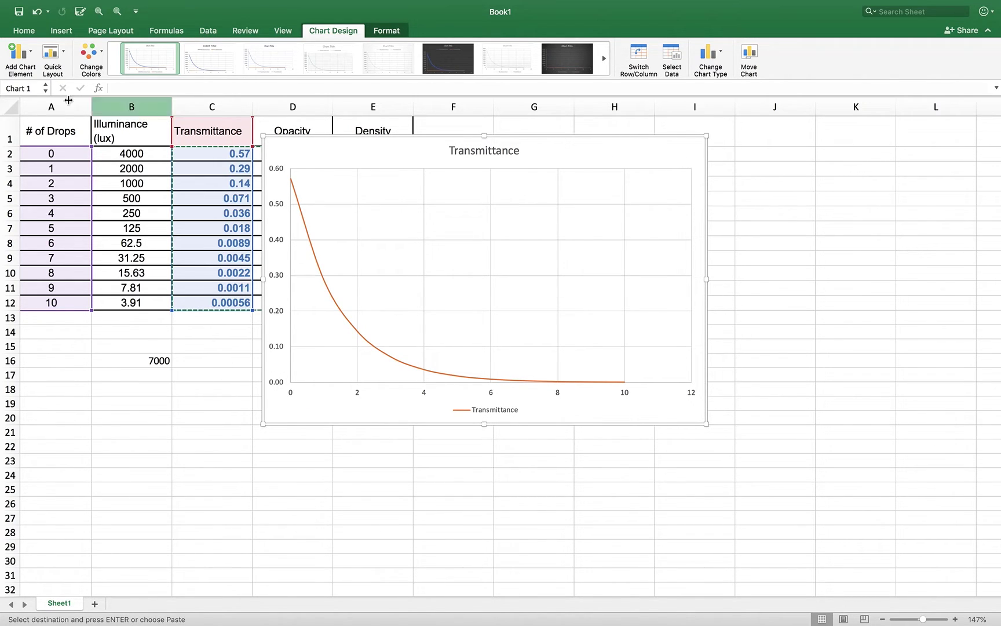
Add a primary horizontal axis title reading '# of Drop'
{"action": "left_click", "coordinate": [31, 54]}
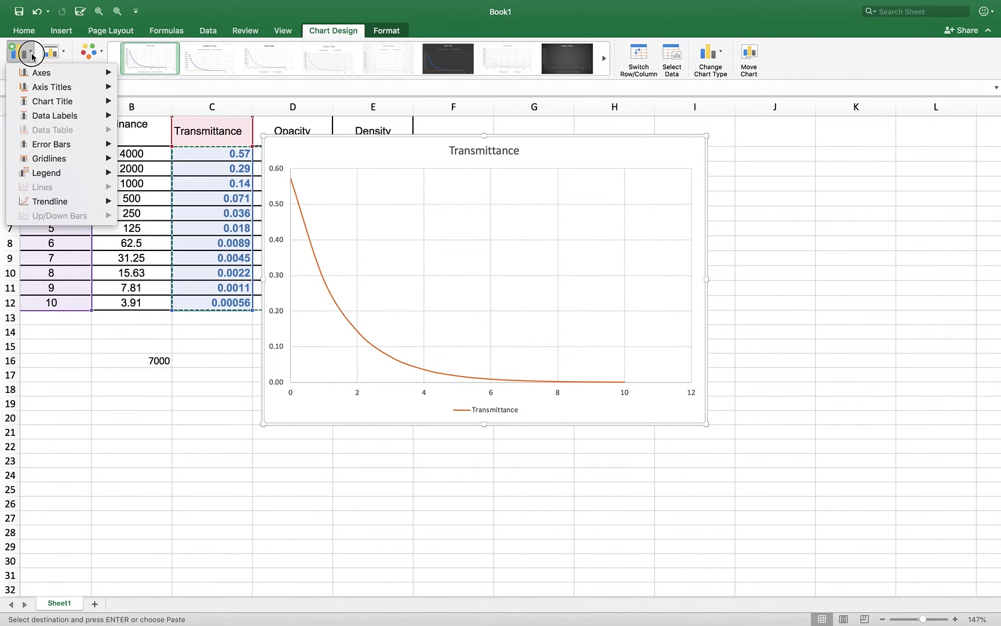
{"action": "mouse_move", "coordinate": [34, 87]}
{"action": "left_click", "coordinate": [145, 94]}
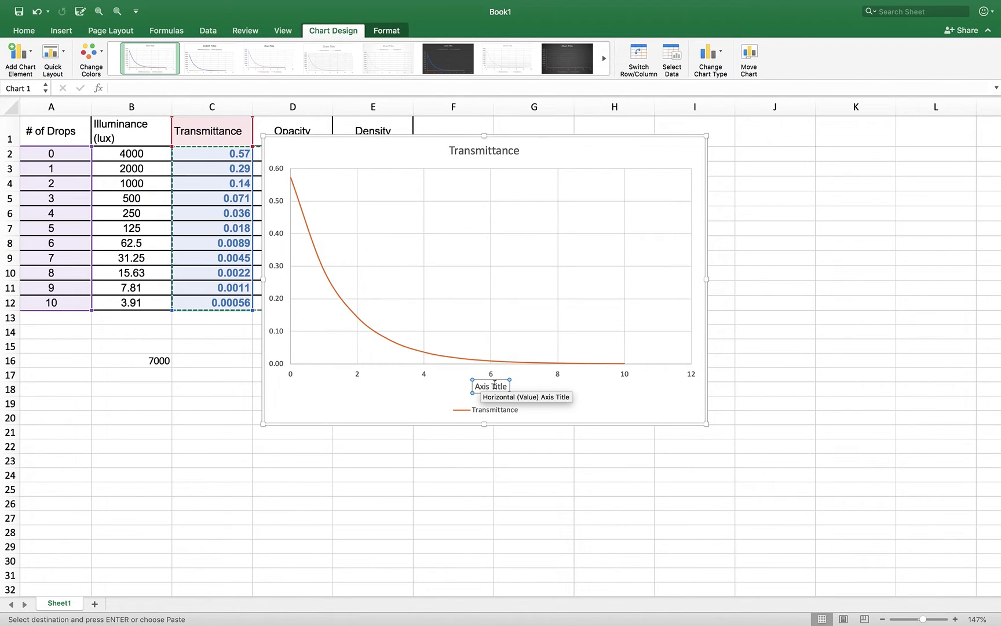
{"action": "triple_click", "coordinate": [494, 385]}
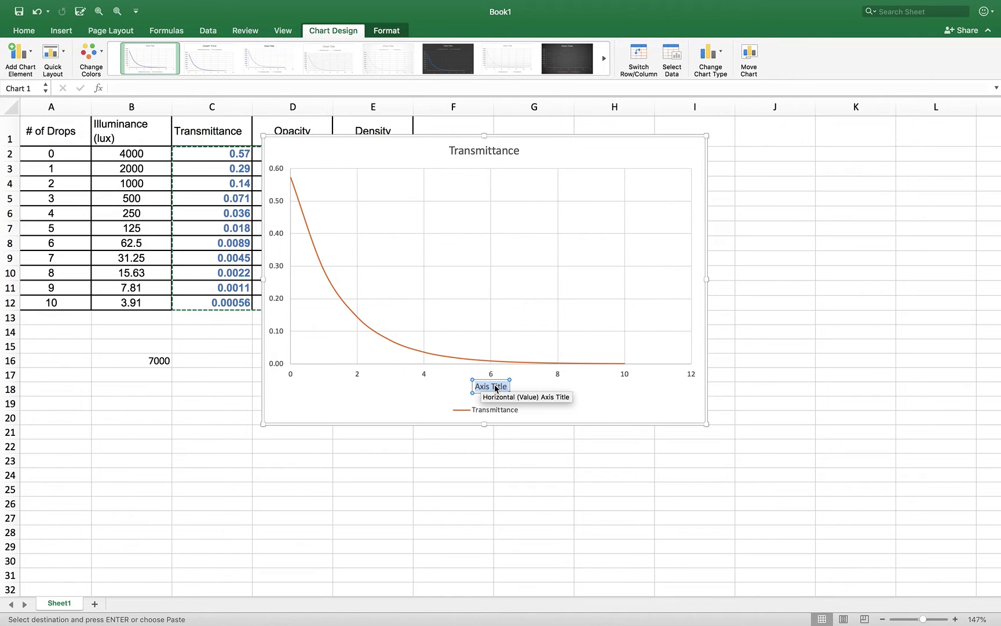
{"action": "type", "text": "# of"}
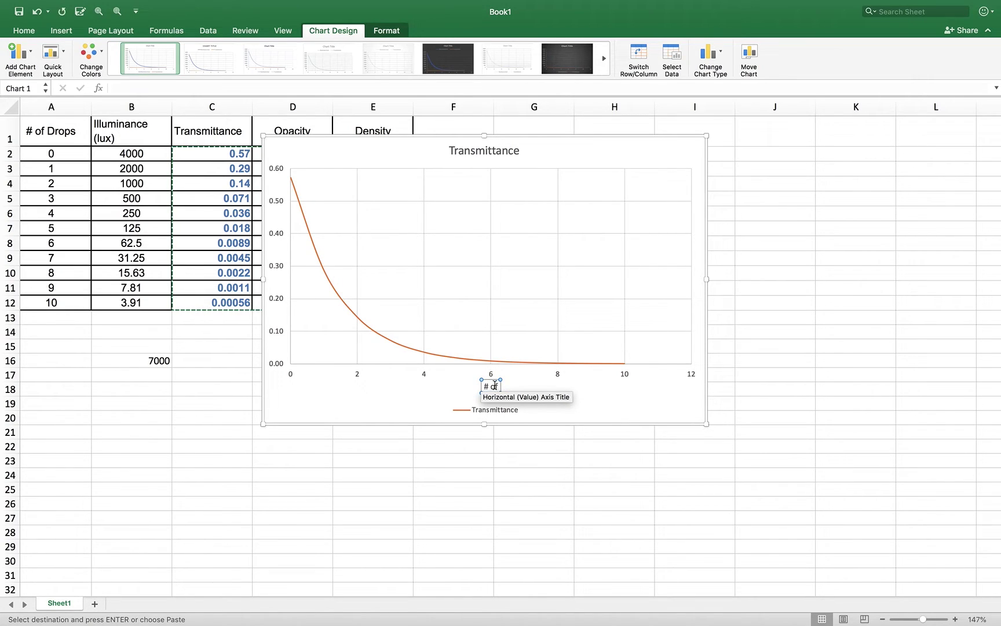
{"action": "type", "text": " Drop"}
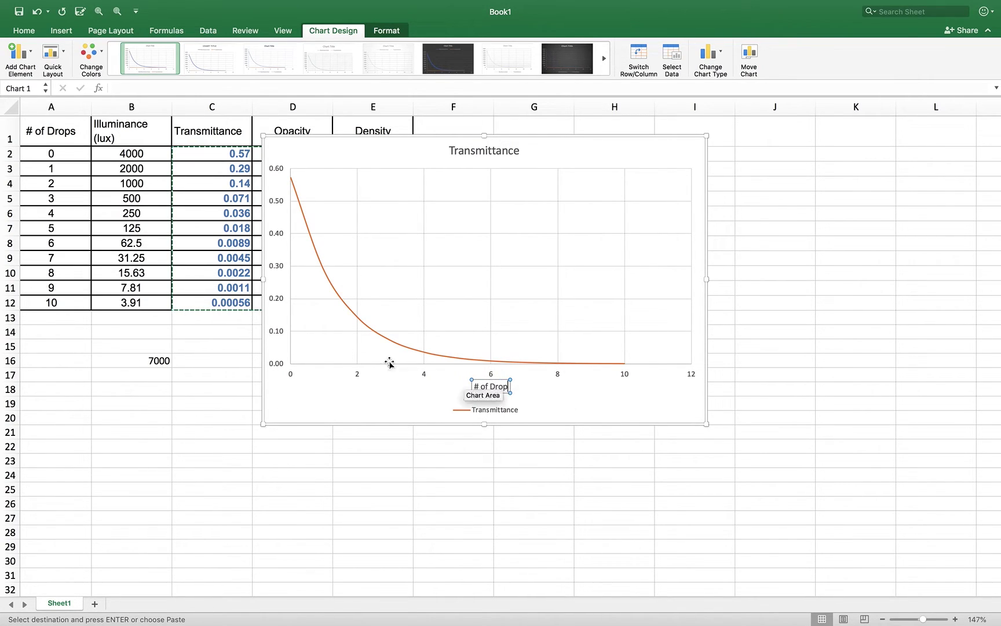
Add a primary vertical axis title reading 'Transmittance', removing the leftover placeholder text
{"action": "left_click", "coordinate": [32, 55]}
{"action": "mouse_move", "coordinate": [58, 89]}
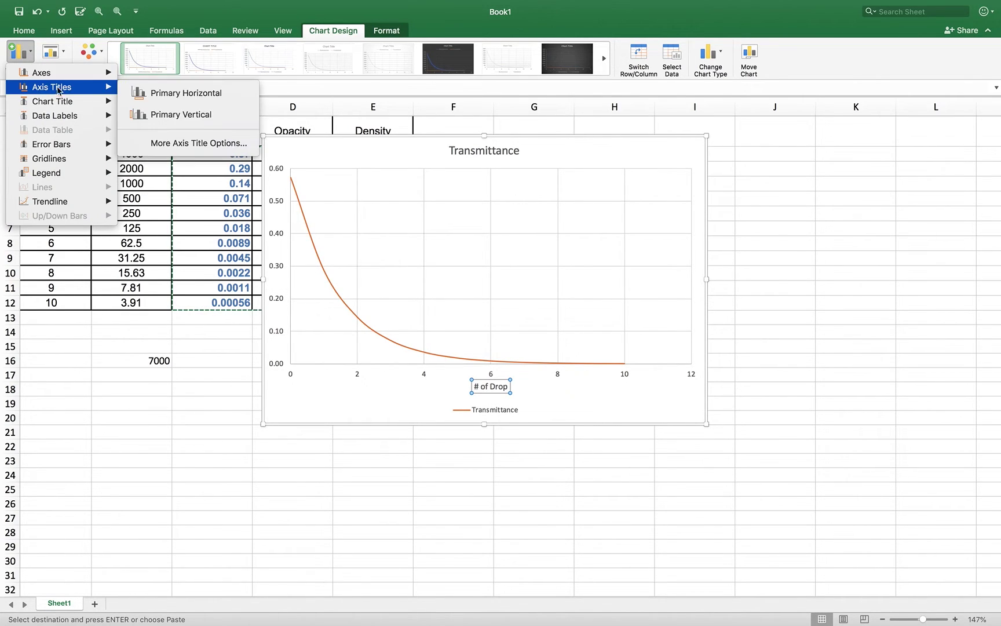
{"action": "left_click", "coordinate": [147, 116]}
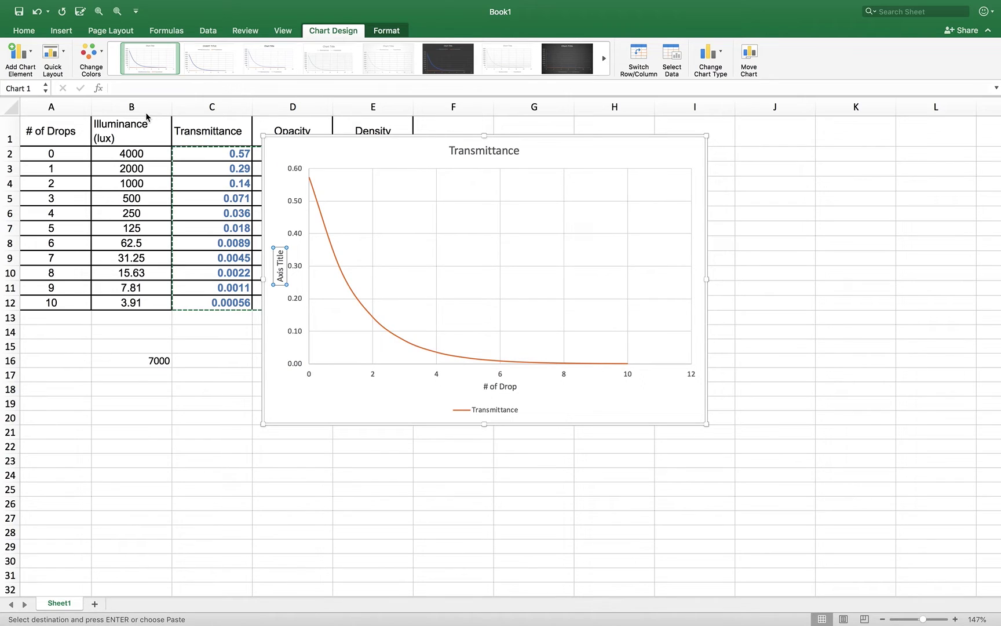
{"action": "type", "text": "Tran"}
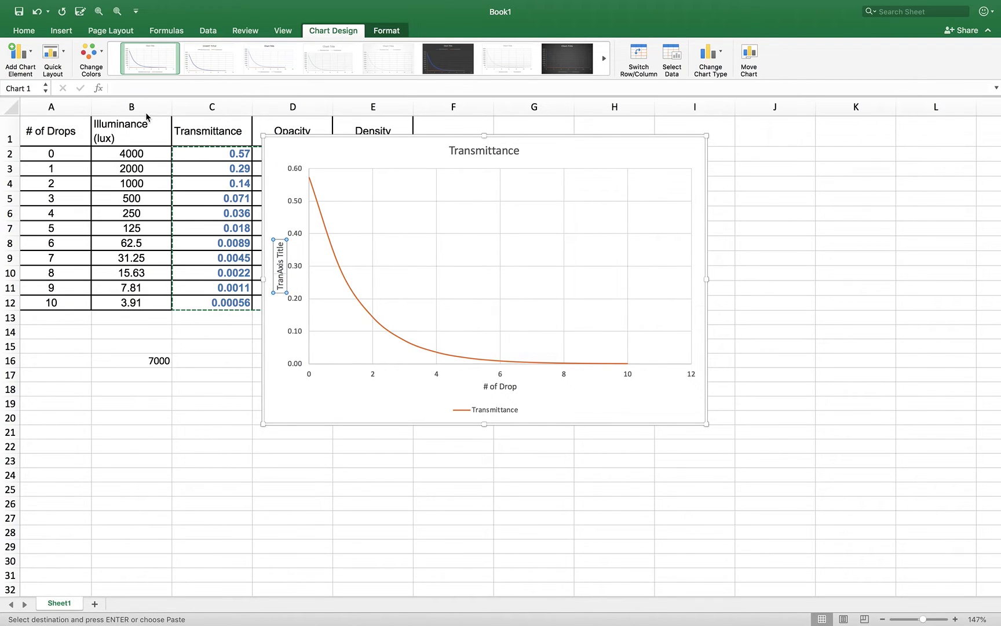
{"action": "type", "text": "smit"}
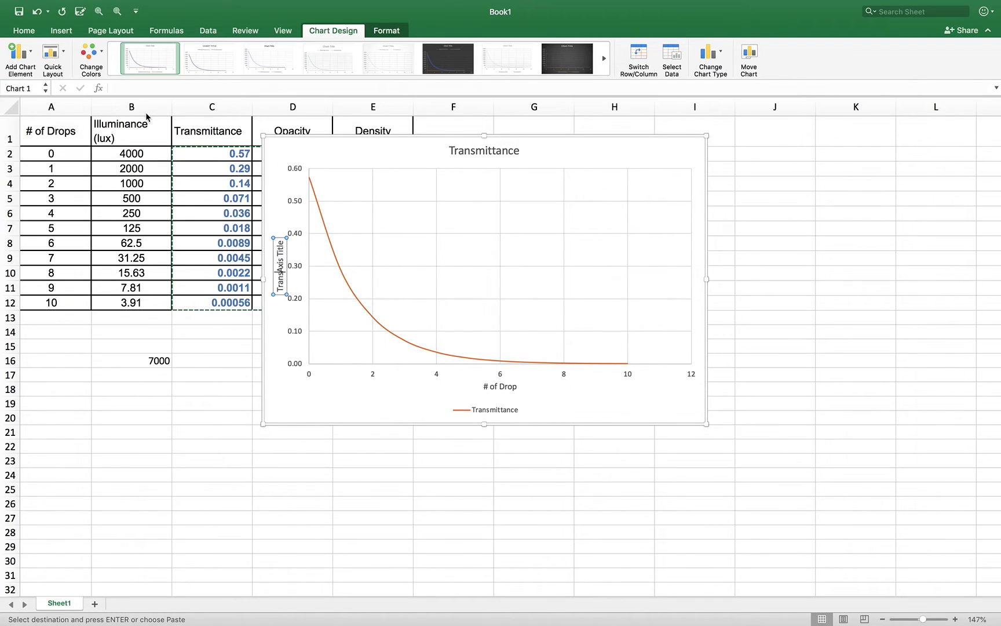
{"action": "type", "text": "tance"}
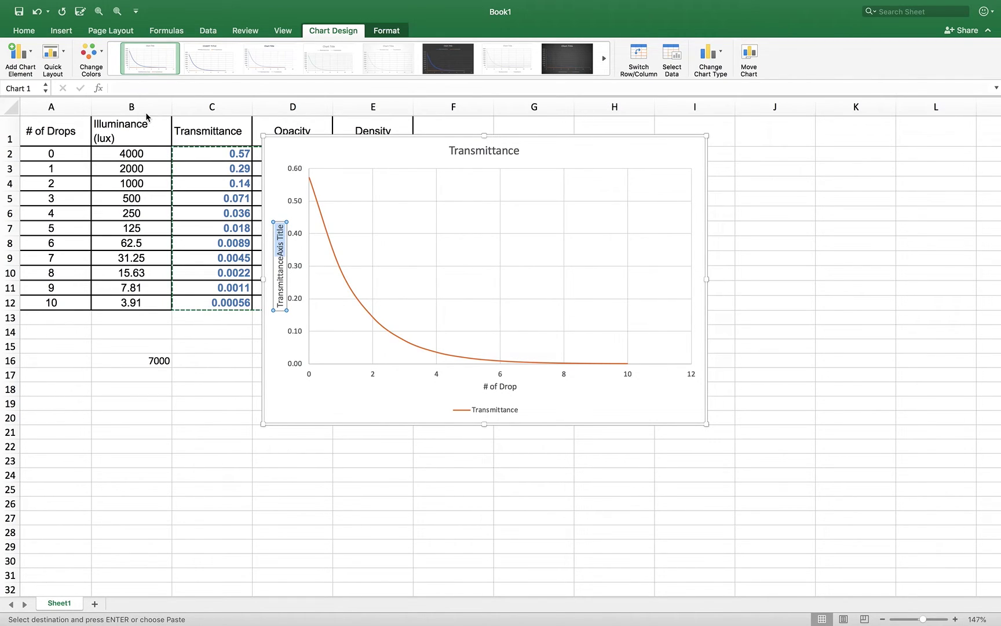
{"action": "key", "text": "Delete"}
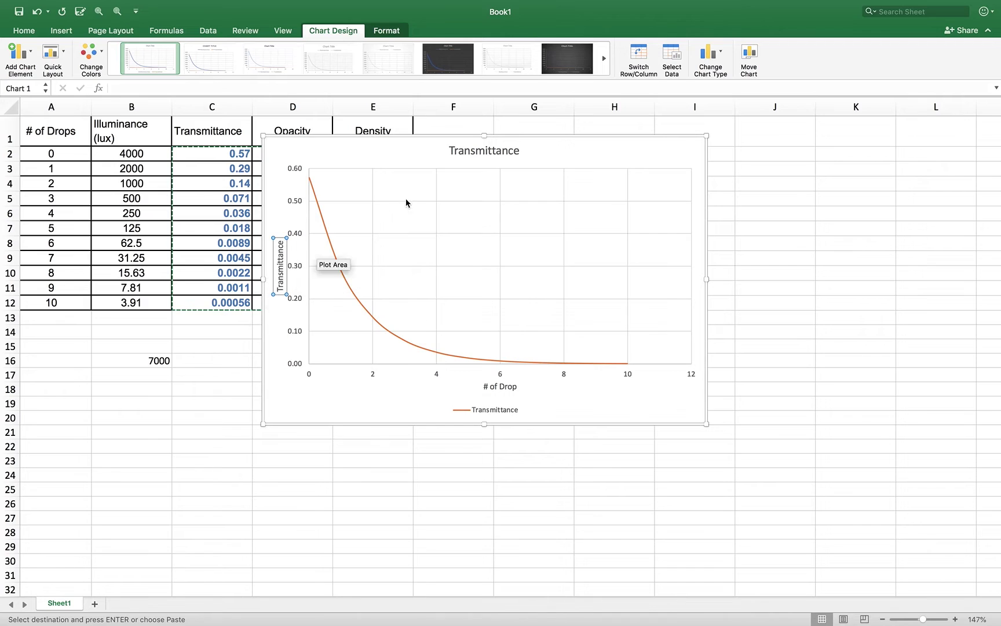
Copy the finished Transmittance chart from Excel
{"action": "left_click", "coordinate": [634, 157]}
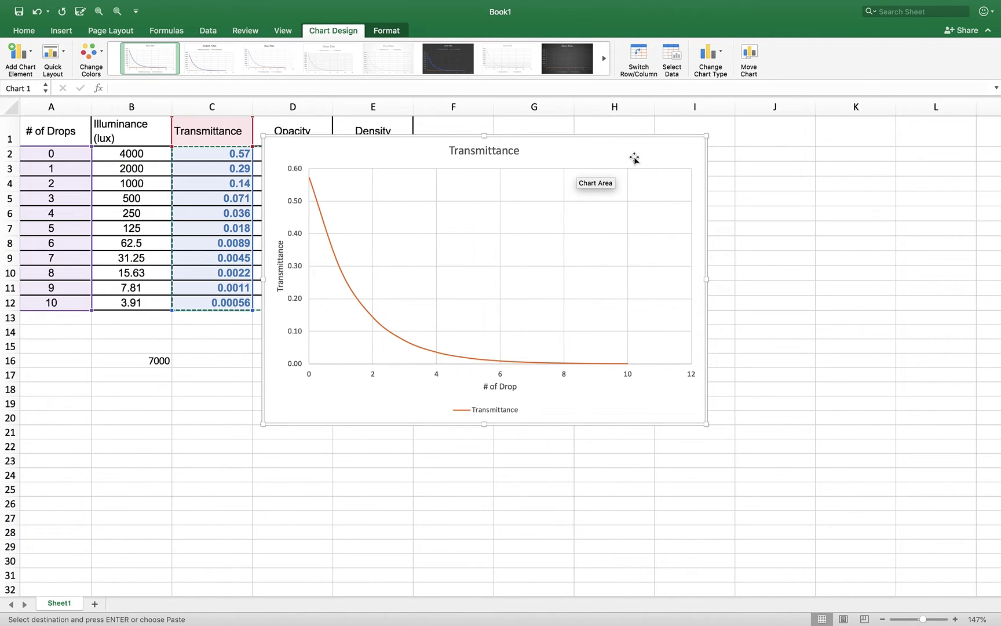
{"action": "scroll", "coordinate": [684, 158], "scroll_direction": "left", "scroll_amount": 1}
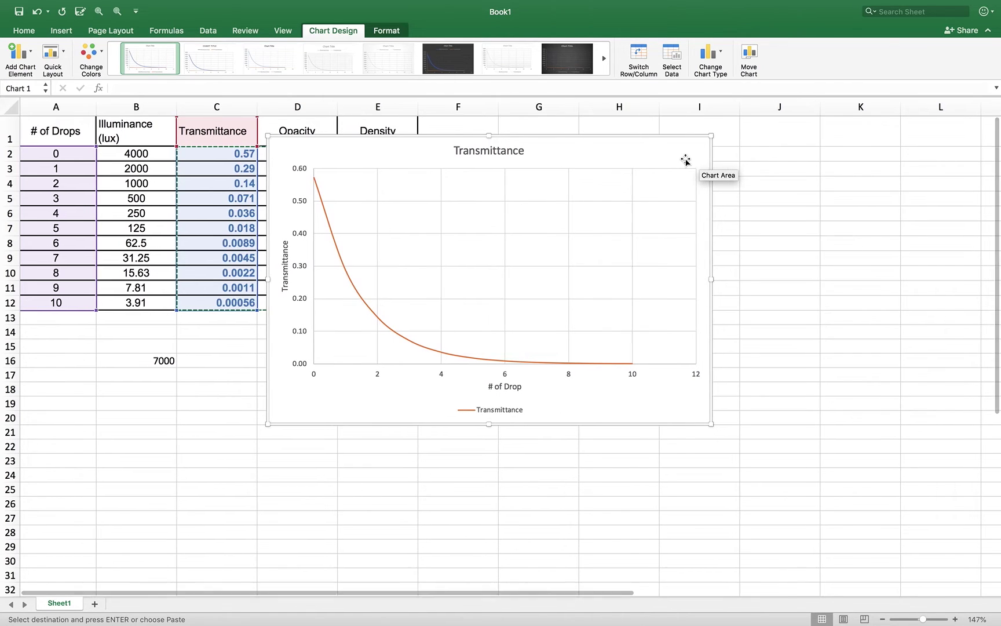
{"action": "key", "text": "Escape"}
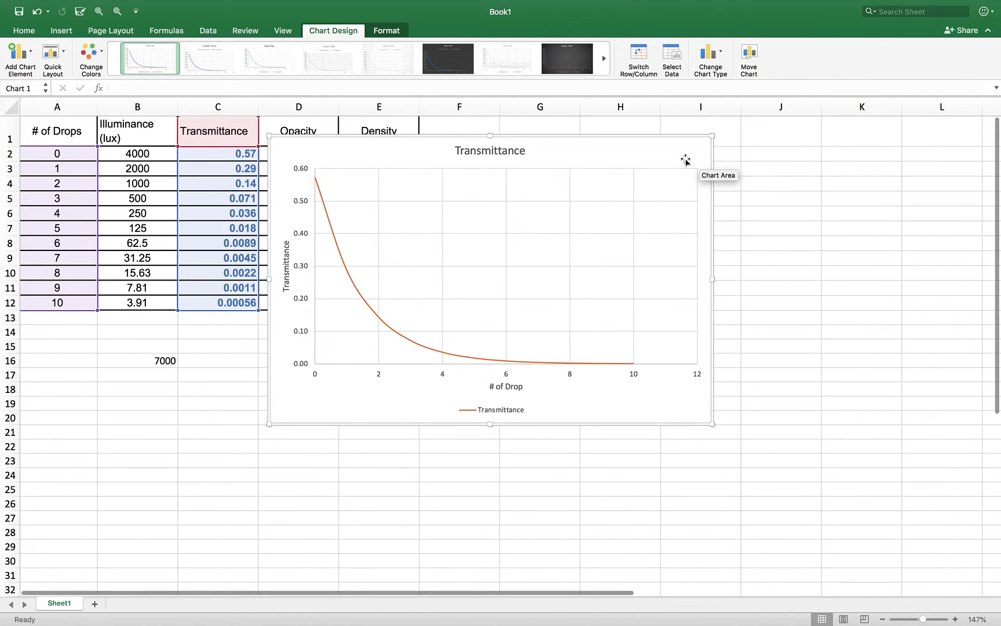
{"action": "key", "text": "Escape"}
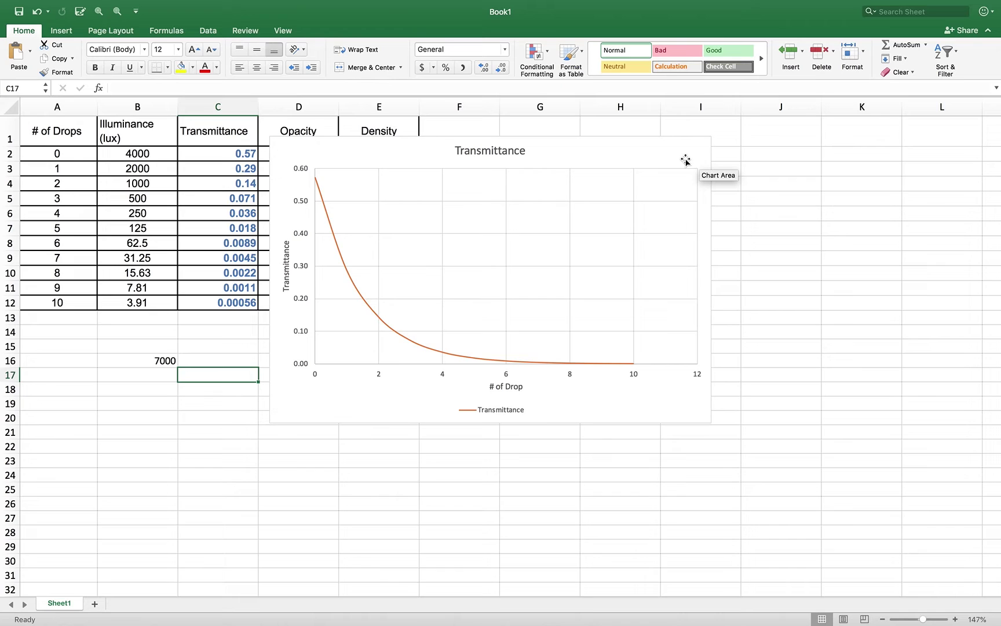
Show the Word lab document beside Excel and place the cursor under 'Transmittance Plot'
{"action": "key", "text": "ctrl+Right"}
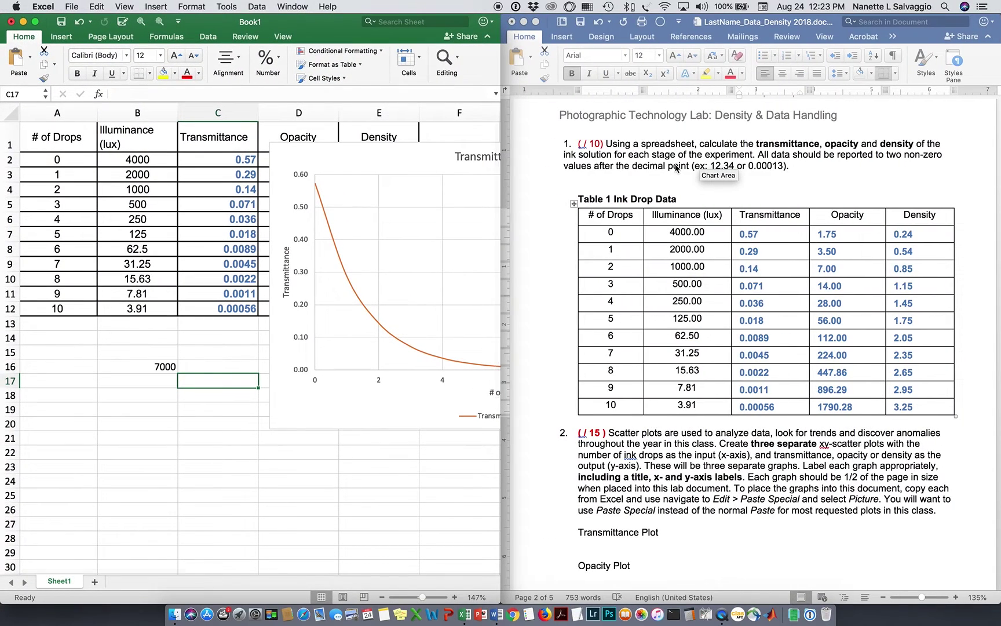
{"action": "scroll", "coordinate": [759, 203], "scroll_direction": "down", "scroll_amount": 10}
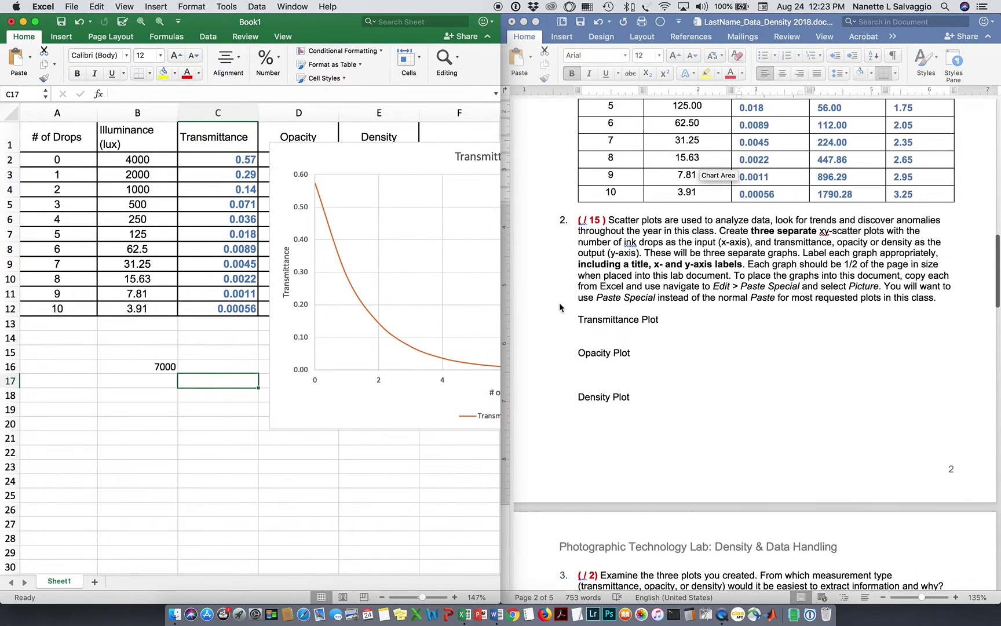
{"action": "left_click", "coordinate": [589, 334]}
{"action": "left_click", "coordinate": [588, 334]}
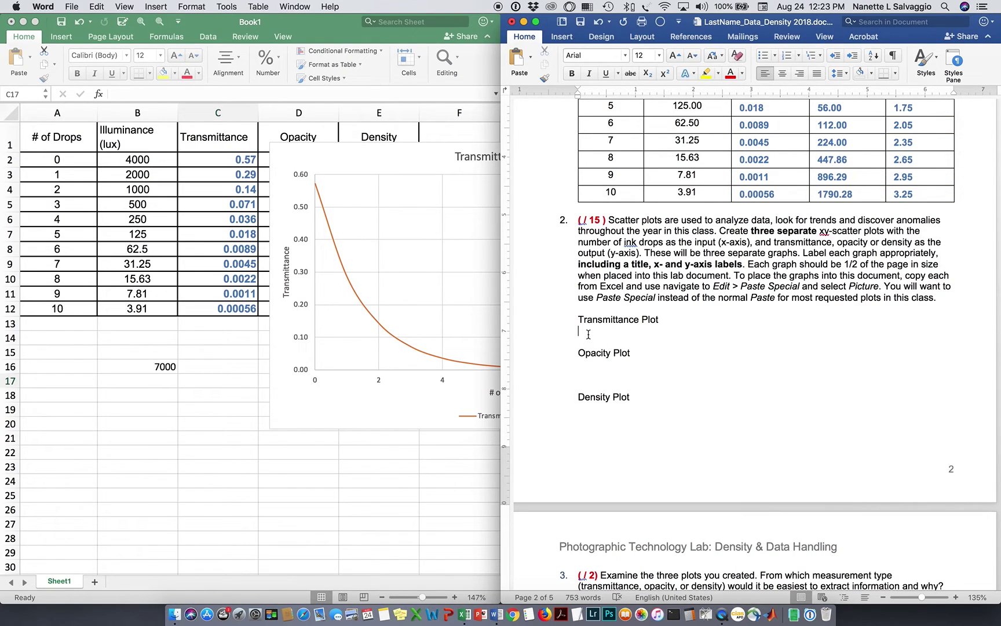
{"action": "scroll", "coordinate": [589, 334], "scroll_direction": "left", "scroll_amount": 1}
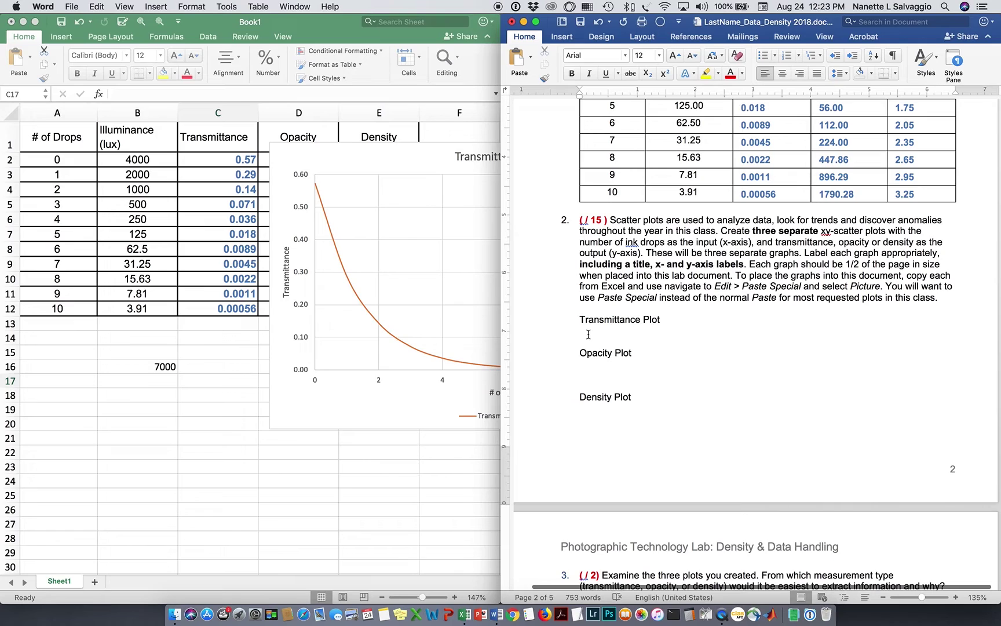
{"action": "left_click", "coordinate": [569, 39]}
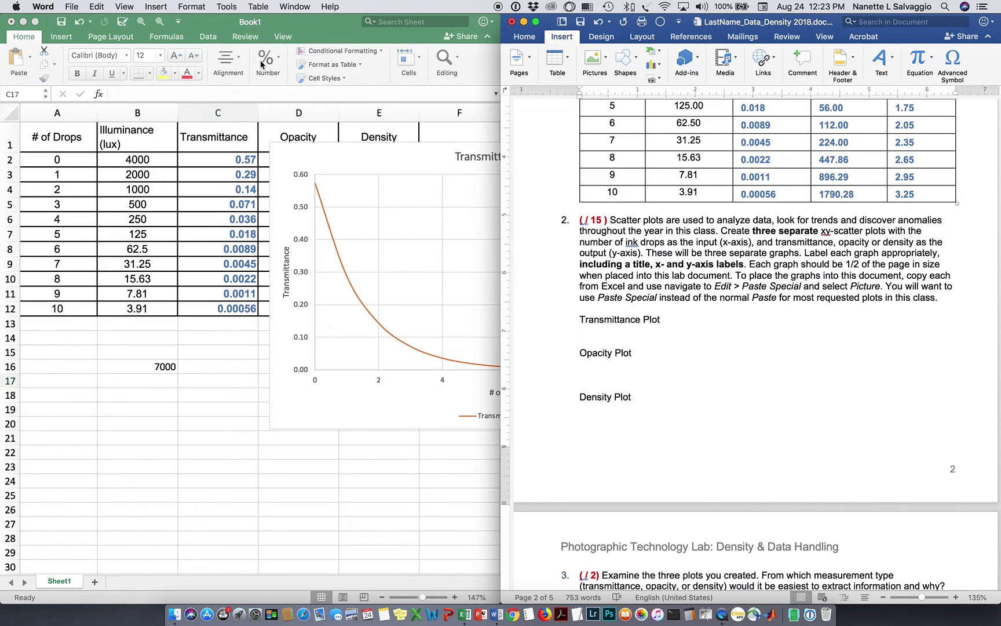
Paste Special the chart into Word as a Microsoft Office Graphic Object
{"action": "left_click", "coordinate": [96, 6]}
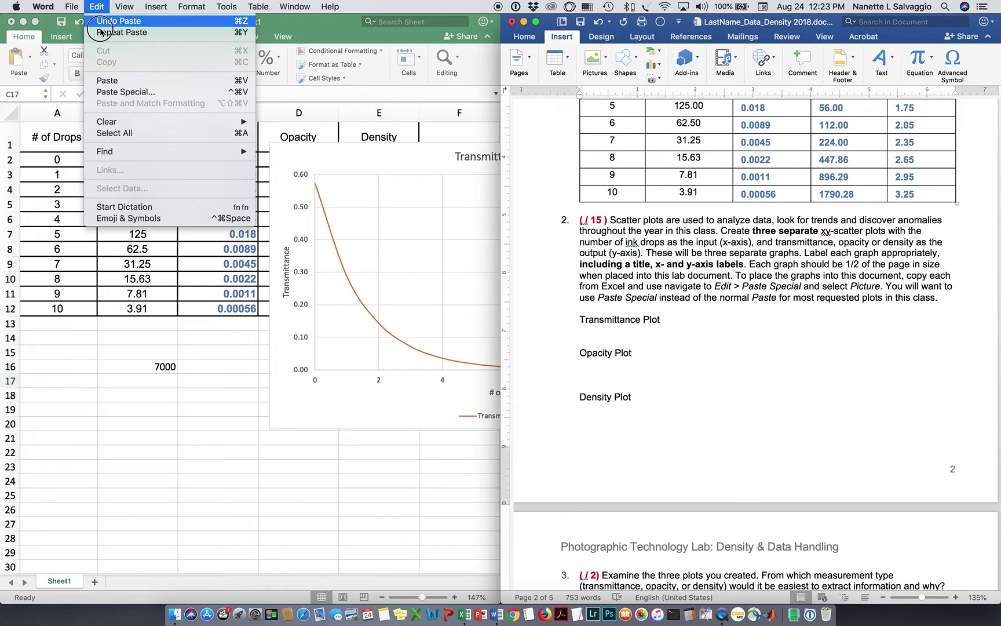
{"action": "left_click", "coordinate": [103, 92]}
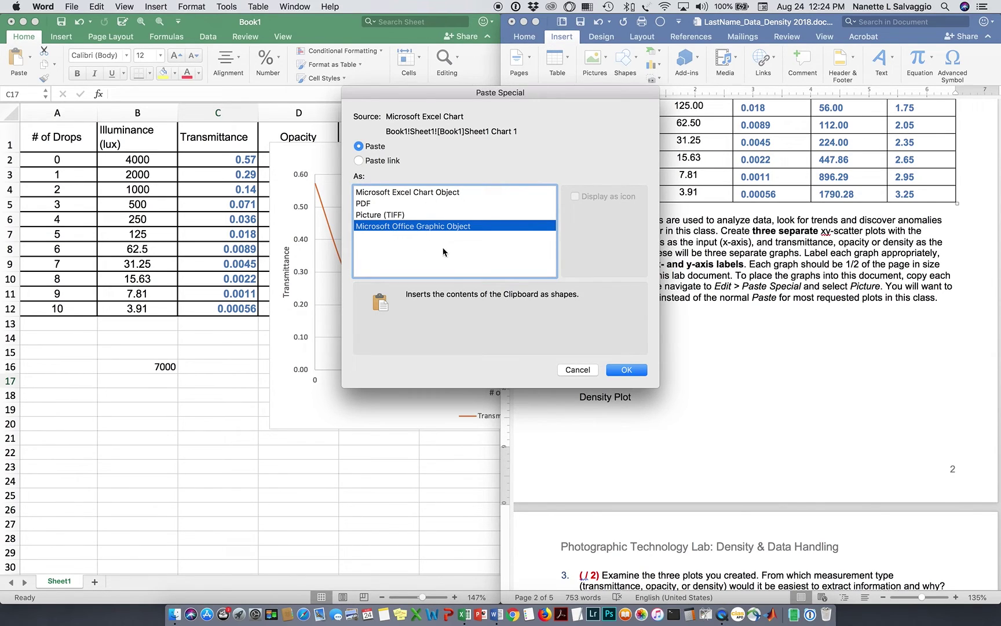
{"action": "left_click", "coordinate": [627, 374]}
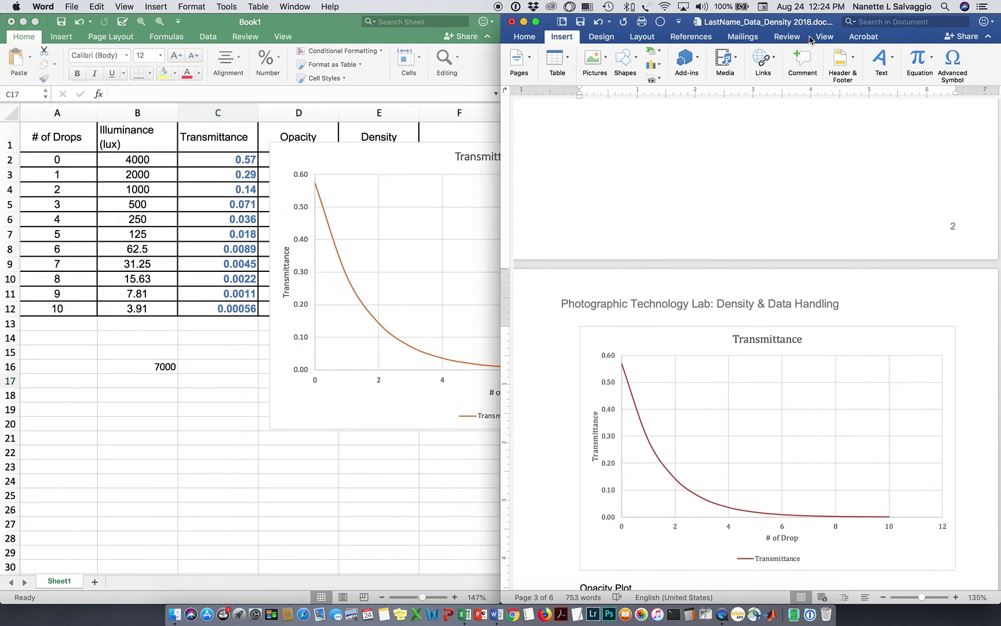
Reposition and zoom out the Word window to confirm the chart on page 3, then bring Excel forward
{"action": "left_click_drag", "start_coordinate": [812, 23], "coordinate": [592, 8]}
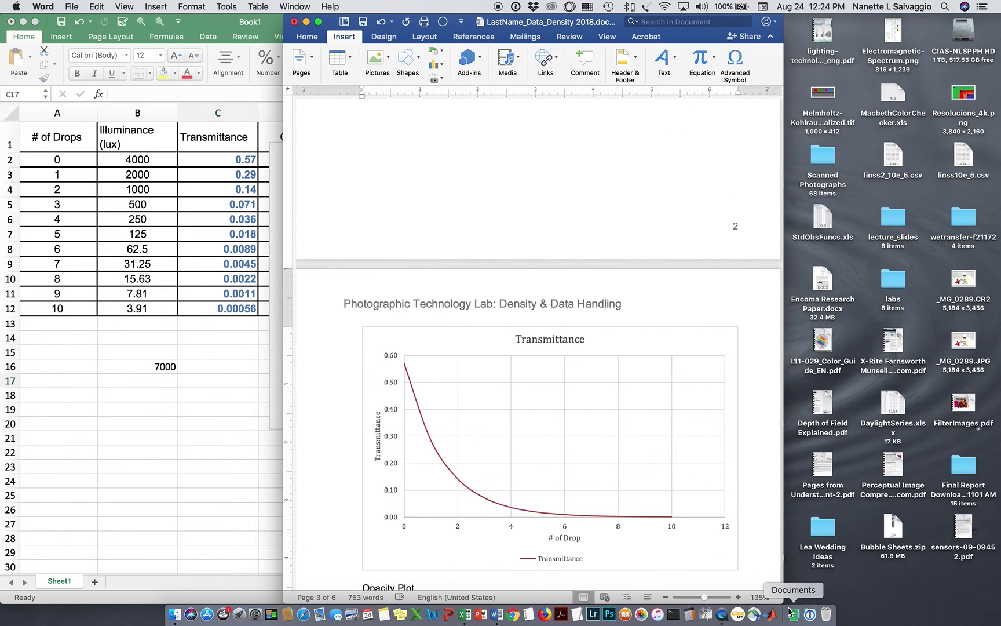
{"action": "left_click_drag", "start_coordinate": [841, 603], "coordinate": [870, 603]}
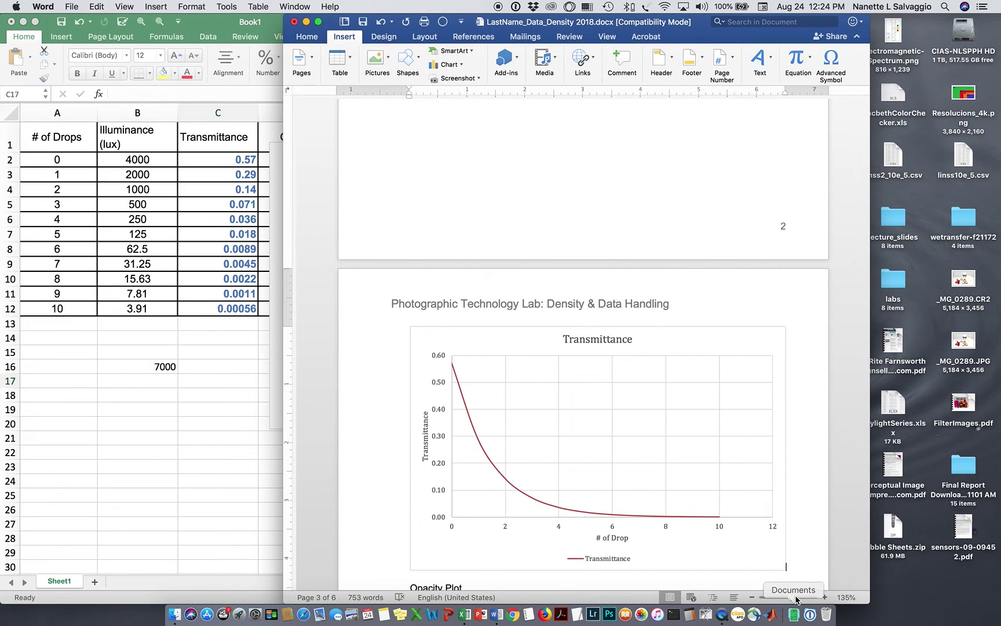
{"action": "left_click_drag", "start_coordinate": [797, 598], "coordinate": [776, 599]}
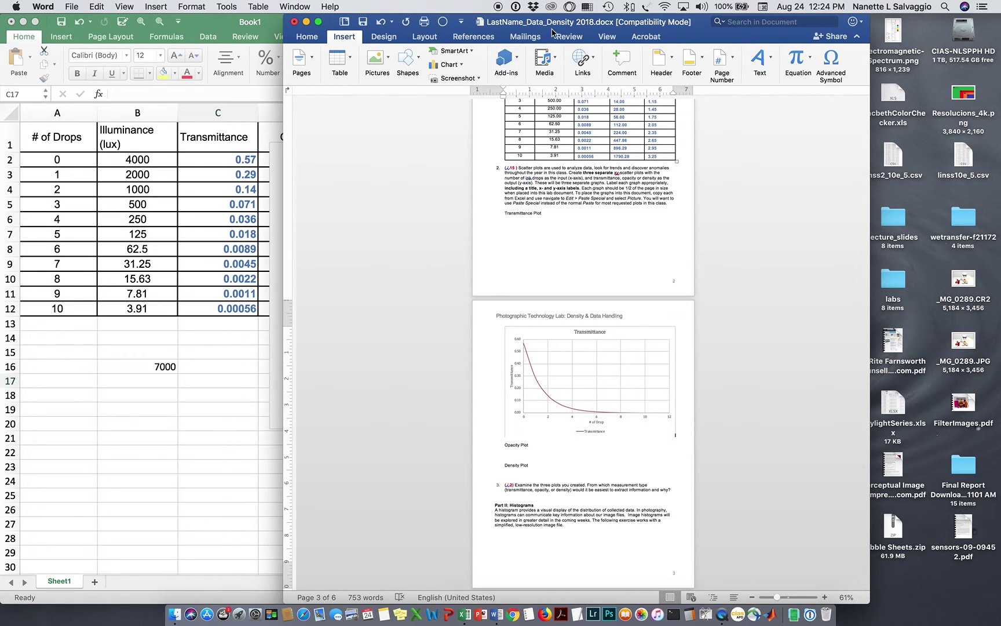
{"action": "left_click_drag", "start_coordinate": [559, 22], "coordinate": [400, 494]}
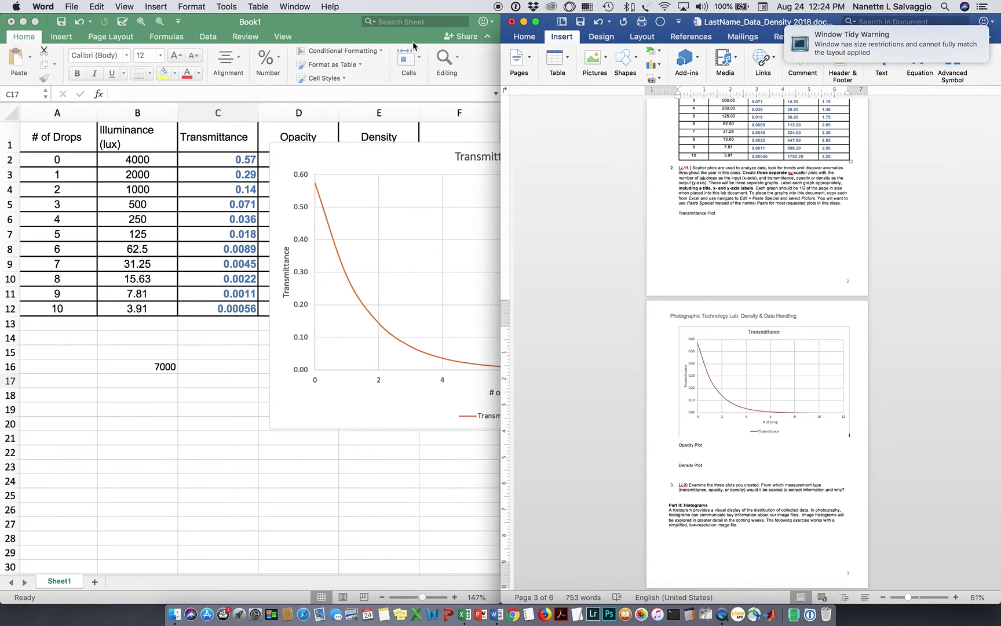
{"action": "left_click", "coordinate": [339, 40]}
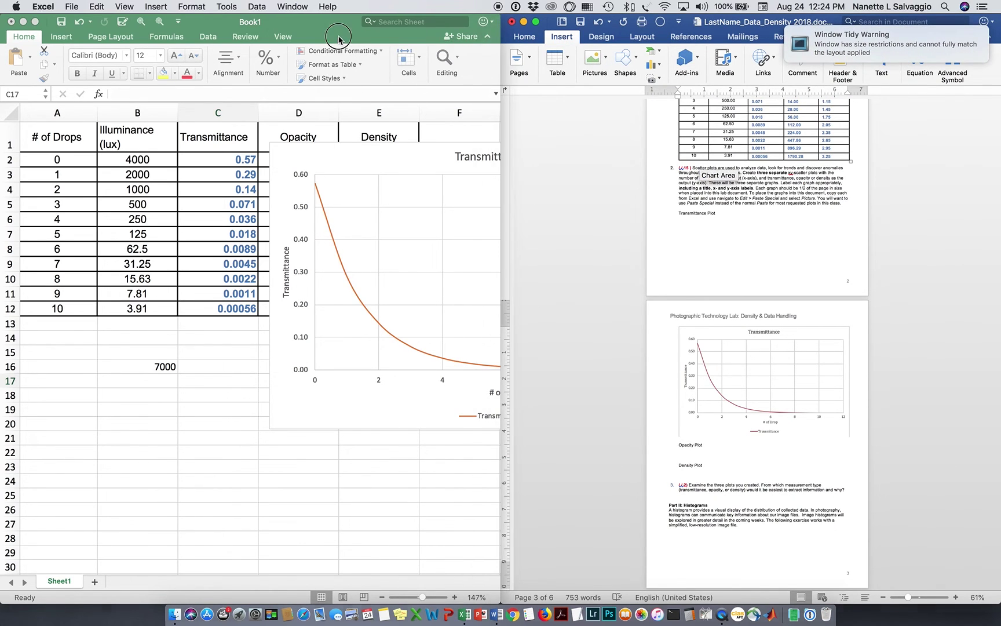
Maximize Excel, move the chart below the data table, and return to split view with Word
{"action": "left_click", "coordinate": [35, 23]}
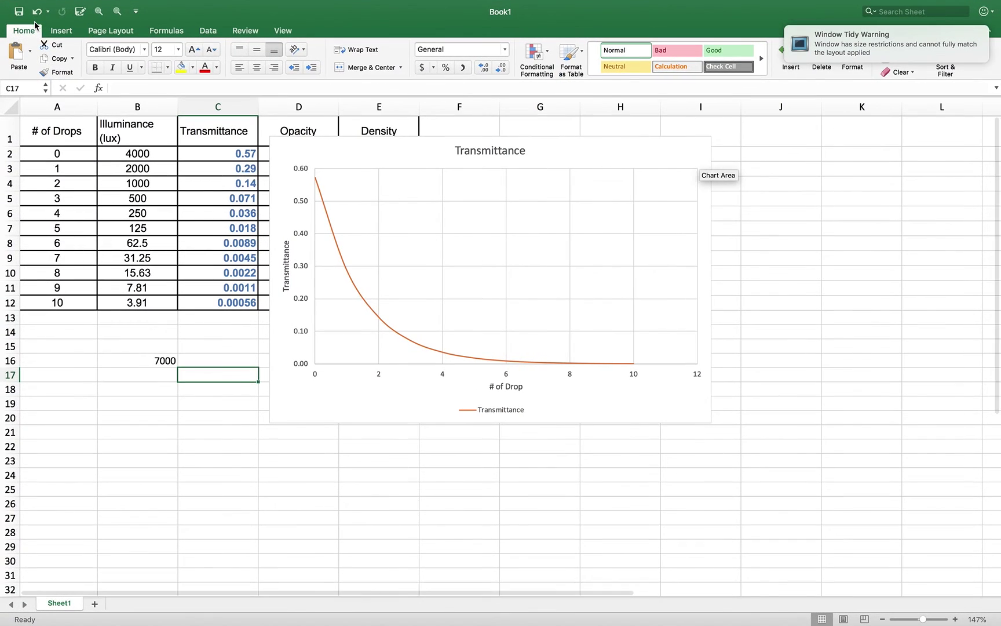
{"action": "left_click_drag", "start_coordinate": [649, 162], "coordinate": [578, 343]}
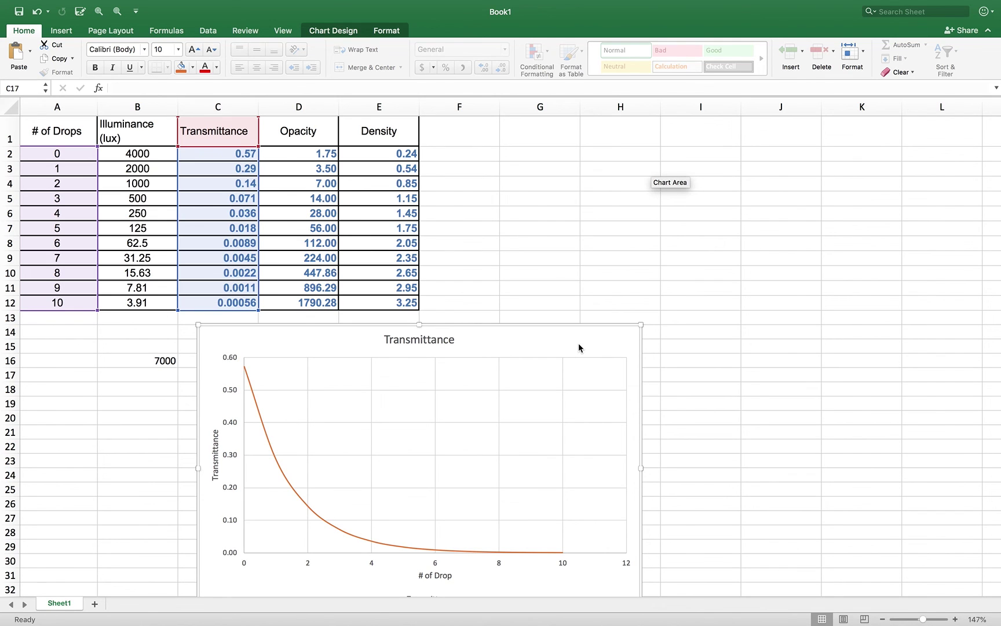
{"action": "key", "text": "Escape"}
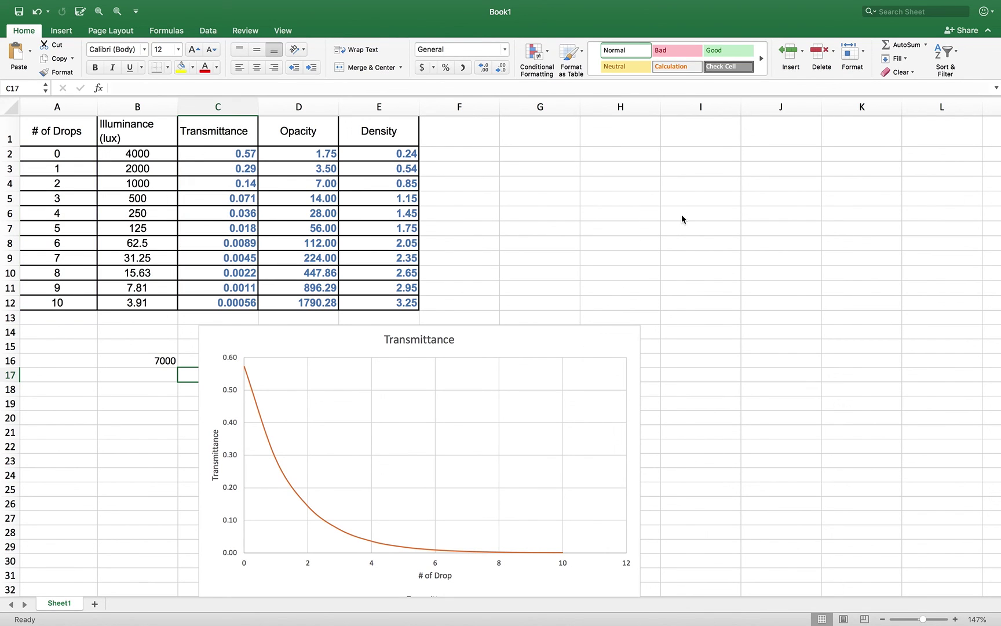
{"action": "key", "text": "ctrl+Right"}
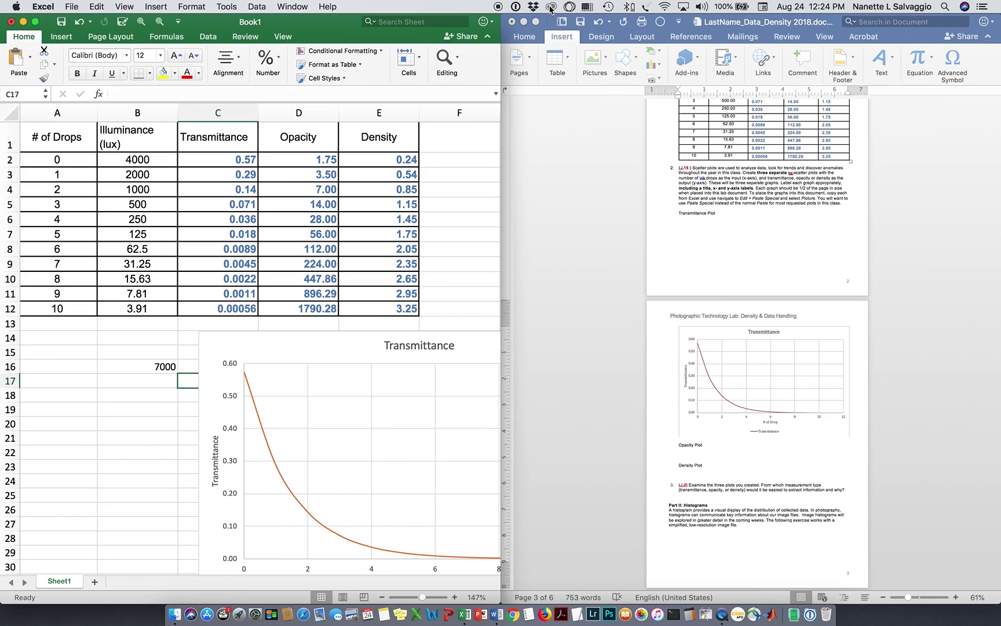